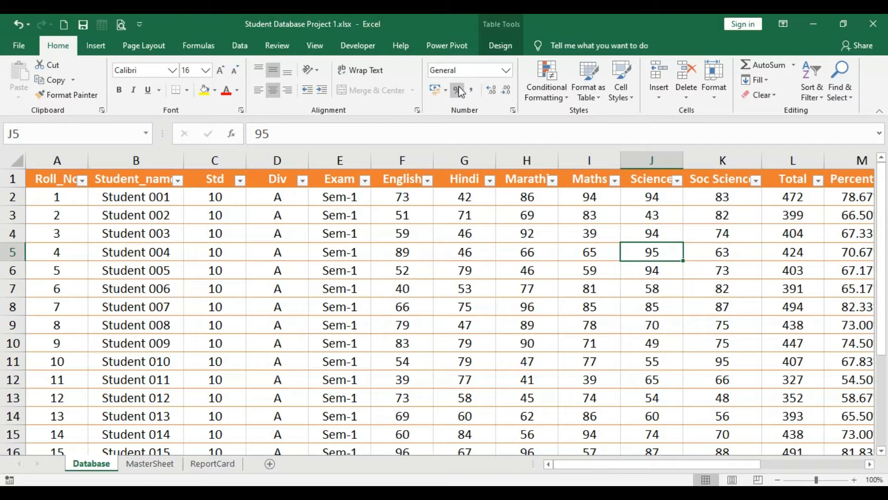
left_click(402, 325)
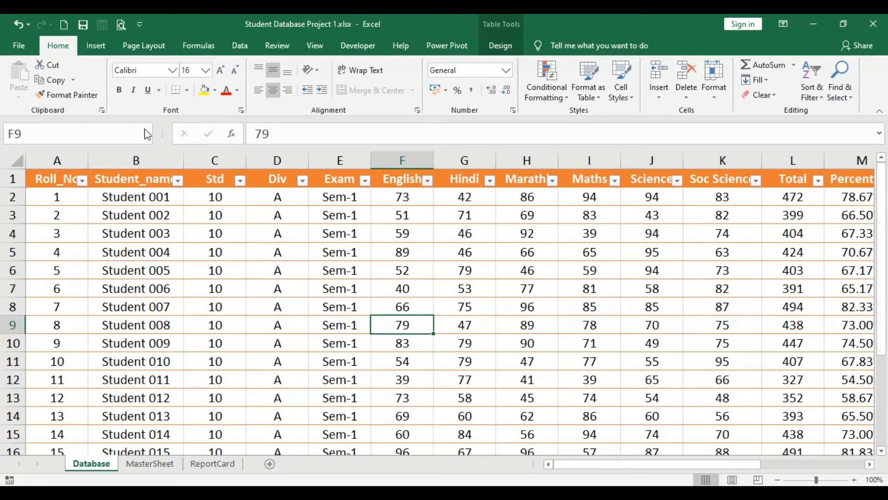
left_click(553, 101)
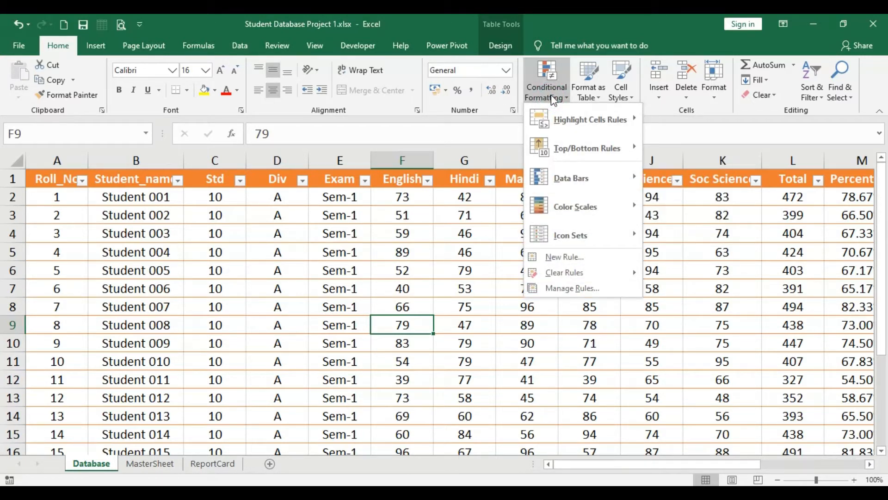
left_click(441, 218)
scroll(441, 216, "down", 1)
scroll(442, 216, "up", 1)
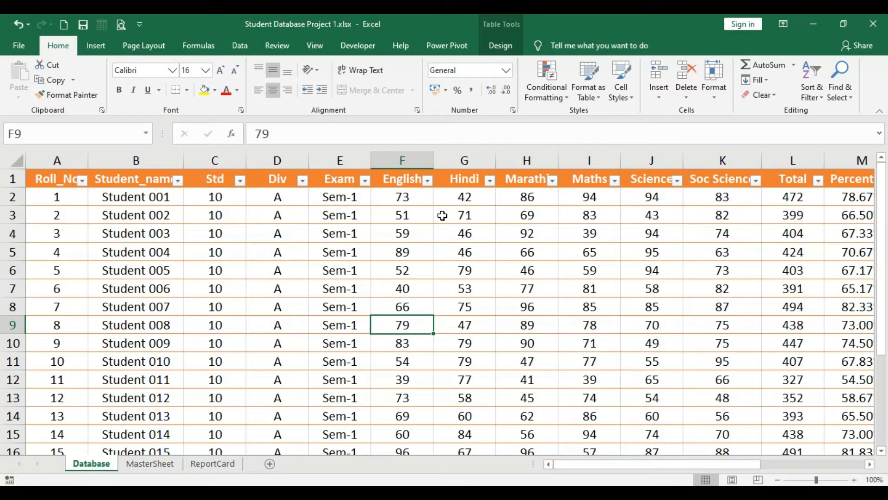
Step: Apply green gradient-fill data bars to the English marks in F2:F20
left_click(416, 201)
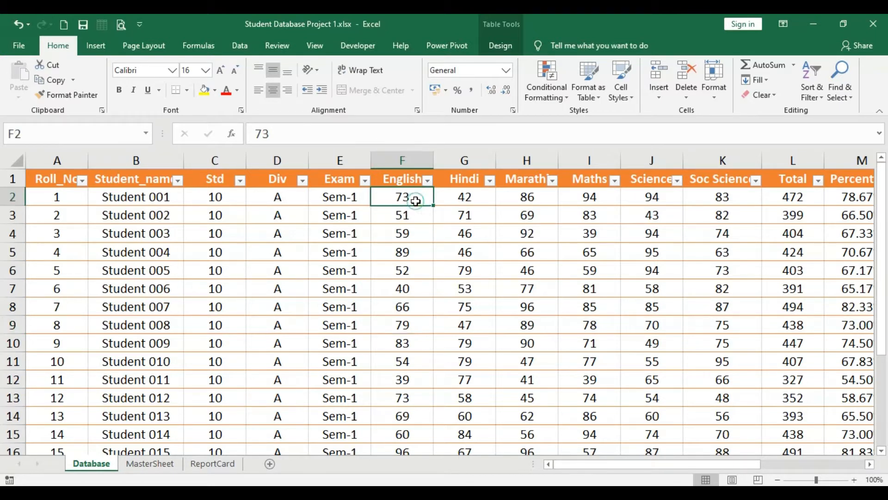
scroll(419, 213, "down", 2)
scroll(419, 212, "up", 2)
scroll(419, 211, "down", 2)
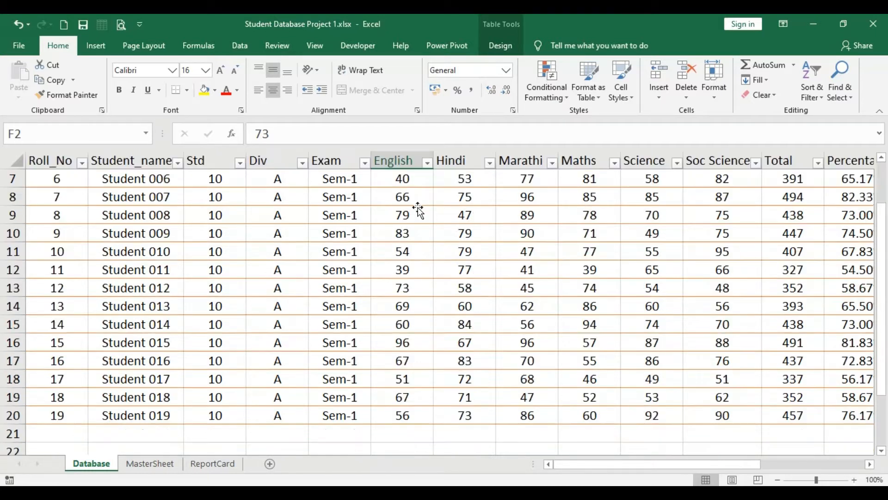
left_click(408, 415, "shift")
scroll(520, 319, "up", 2)
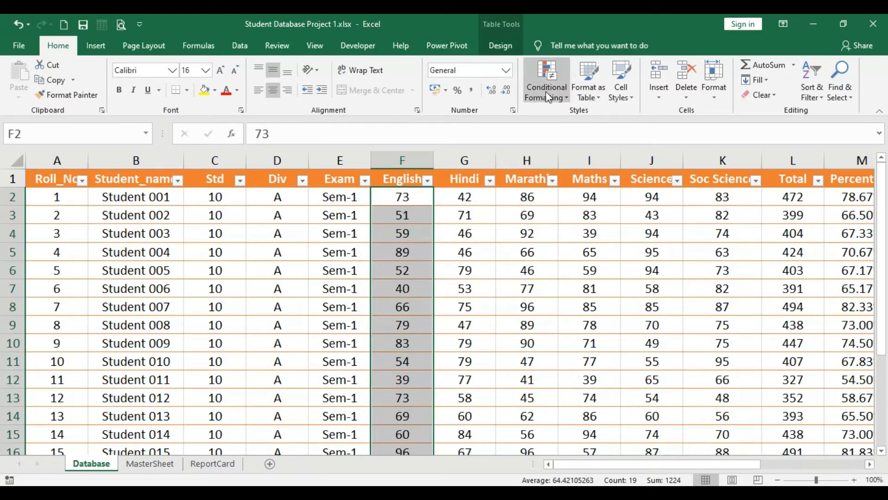
left_click(566, 98)
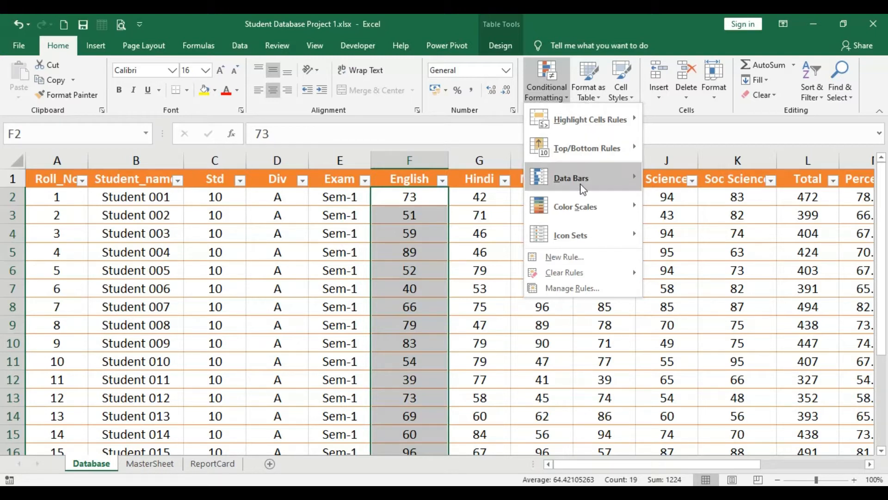
mouse_move(583, 189)
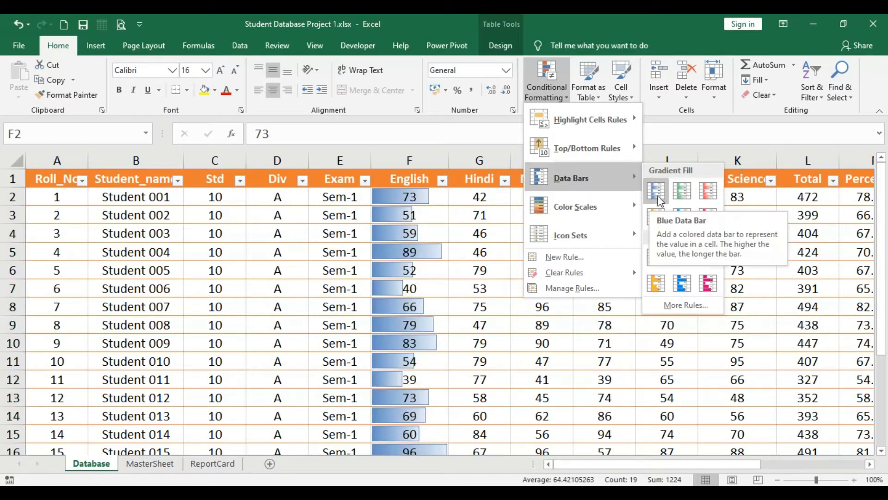
left_click(681, 191)
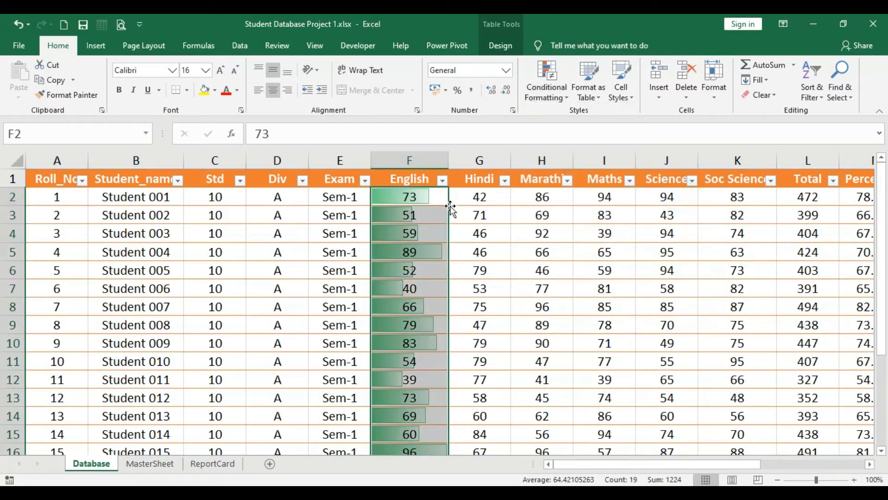
Step: Examine how the data bar lengths in the English column compare with the marks, from the first to the last student
scroll(457, 268, "down", 2)
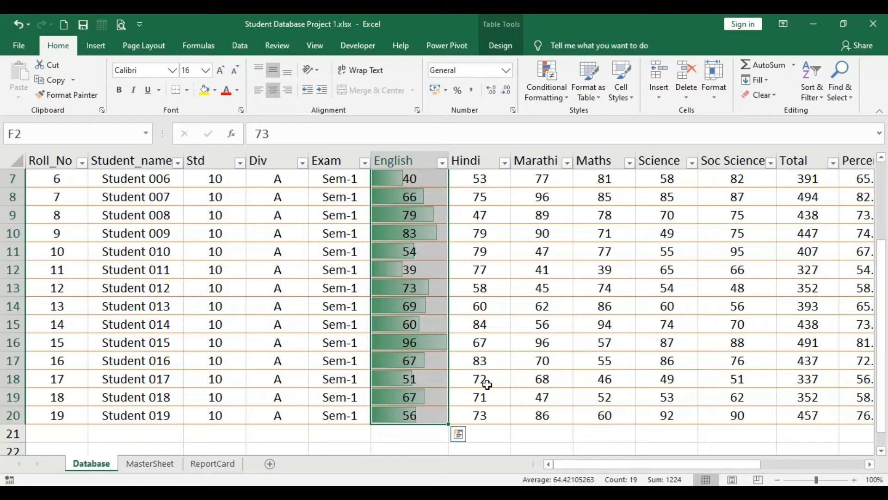
scroll(483, 379, "up", 2)
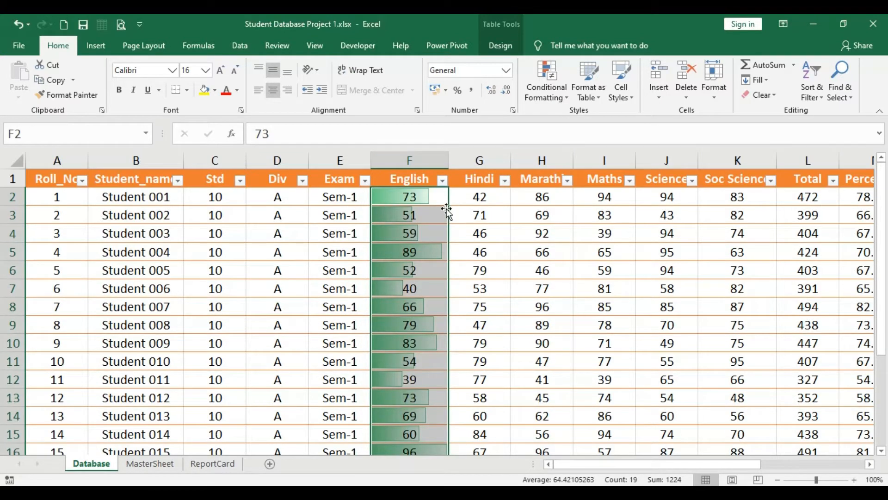
left_click(432, 197)
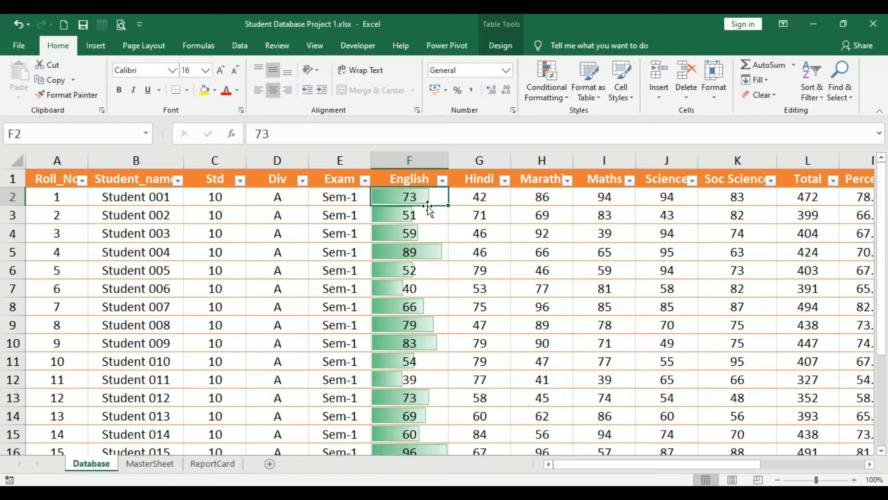
scroll(426, 246, "down", 2)
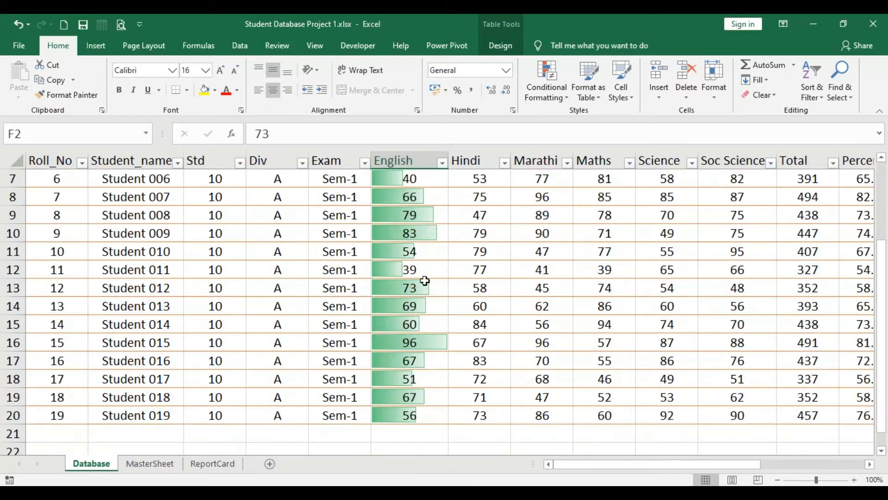
scroll(435, 278, "up", 1)
left_click(422, 196)
left_click(422, 396)
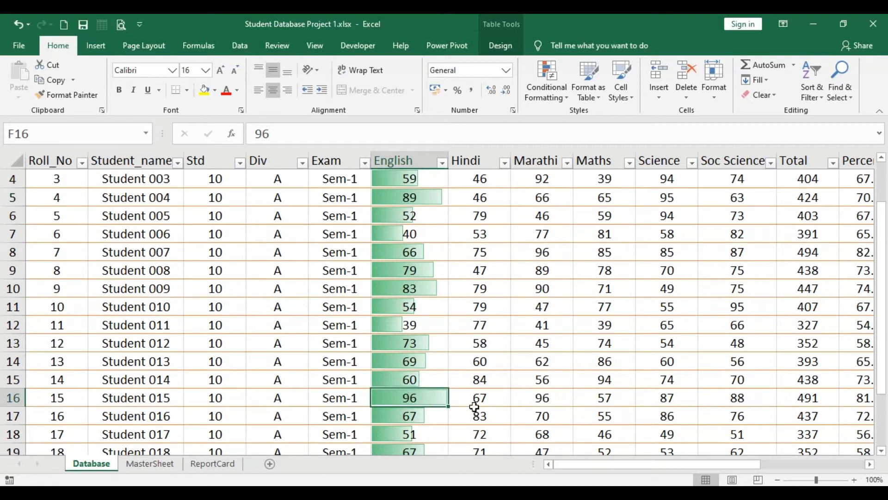
Step: Apply pink gradient-fill data bars to the Hindi through Soc Science marks in G2:K20
scroll(494, 364, "up", 1)
left_click_drag(477, 196, 698, 439)
scroll(685, 426, "up", 2)
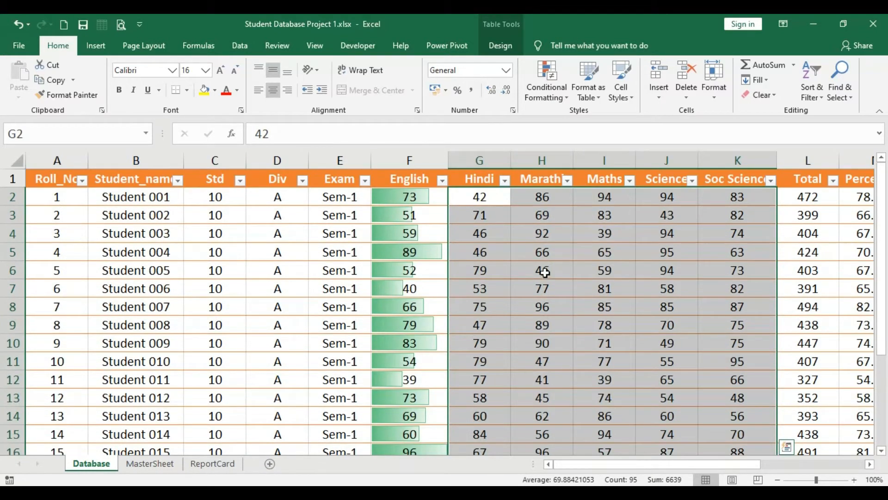
left_click(560, 86)
mouse_move(616, 180)
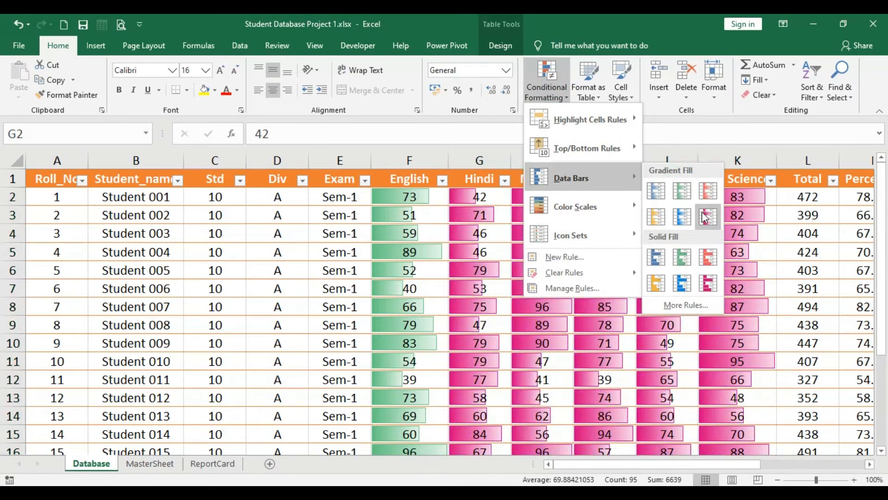
left_click(703, 212)
scroll(607, 268, "down", 1)
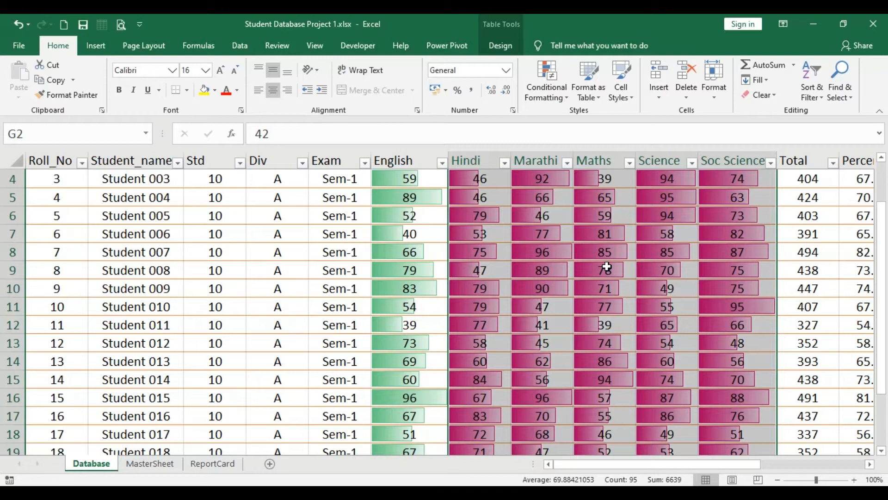
left_click(480, 252)
scroll(576, 288, "up", 1)
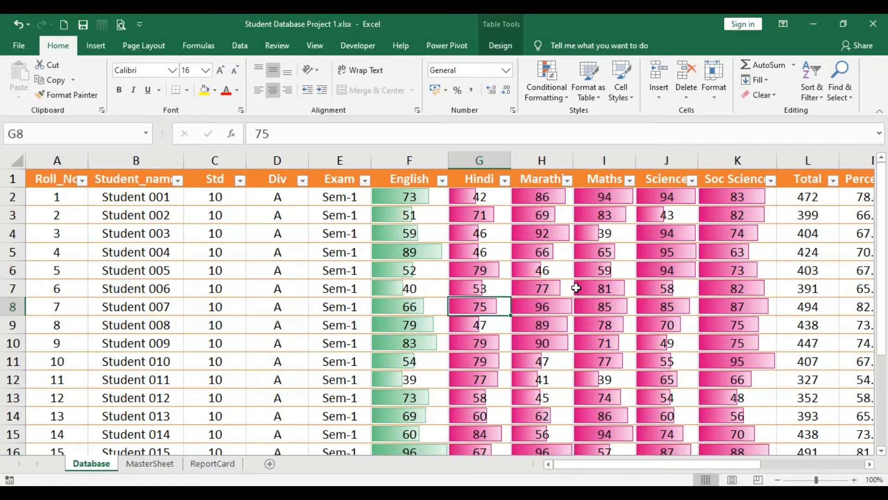
Step: Clear the conditional formatting rules from all subject marks in F2:K20
left_click_drag(418, 198, 732, 417)
scroll(674, 341, "up", 2)
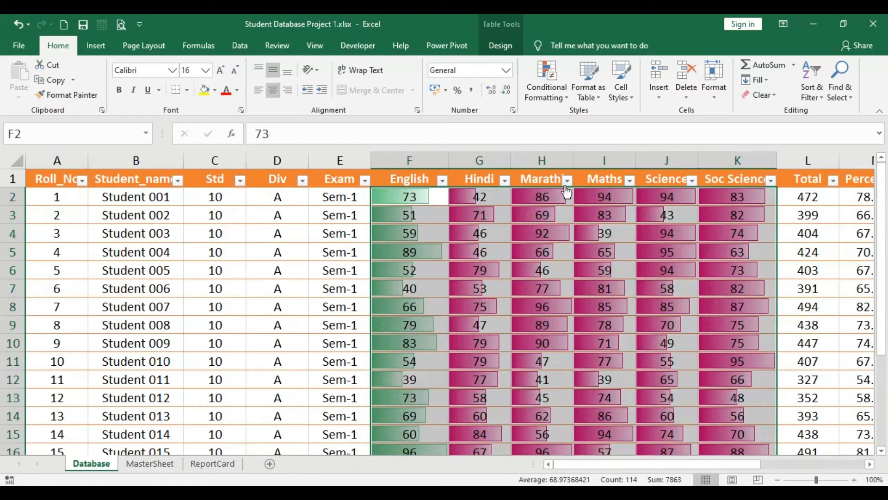
left_click(543, 99)
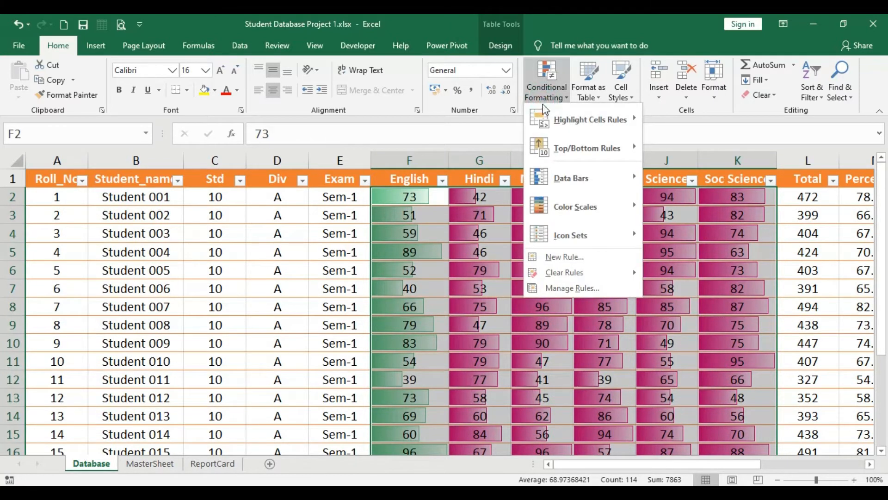
mouse_move(563, 274)
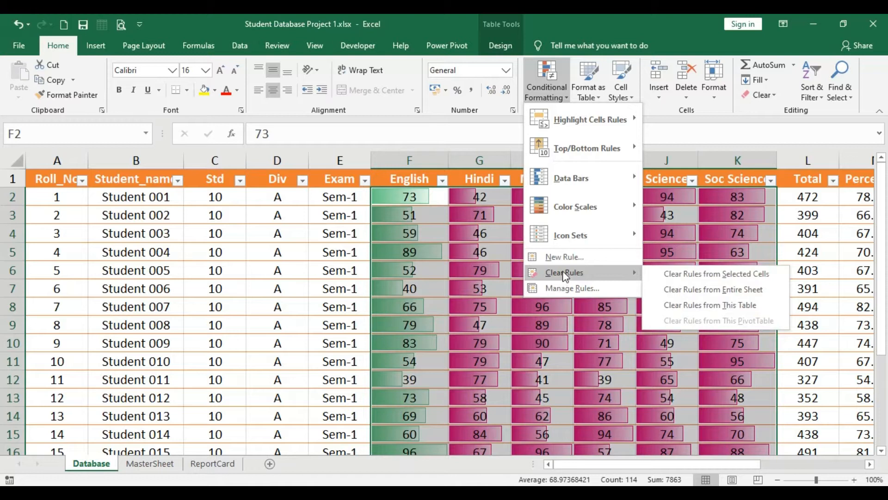
left_click(685, 277)
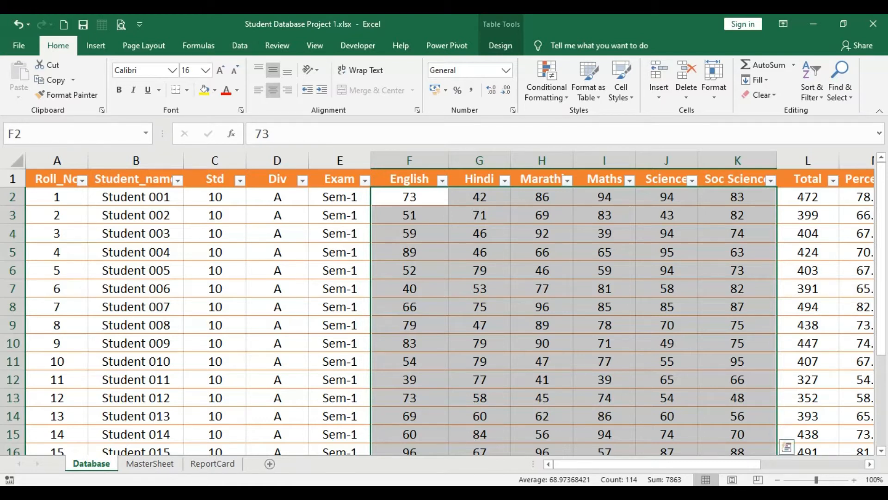
Step: Review the Percentage column and both pass/fail columns in row 4, including their formulas
left_click_drag(637, 468, 727, 475)
left_click_drag(546, 234, 464, 253)
left_click(546, 234)
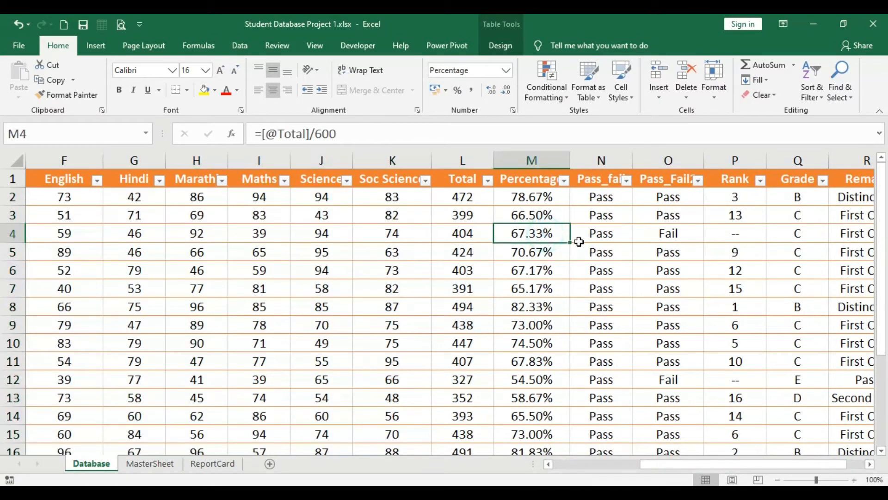
left_click(596, 245)
left_click(607, 234)
left_click(671, 233)
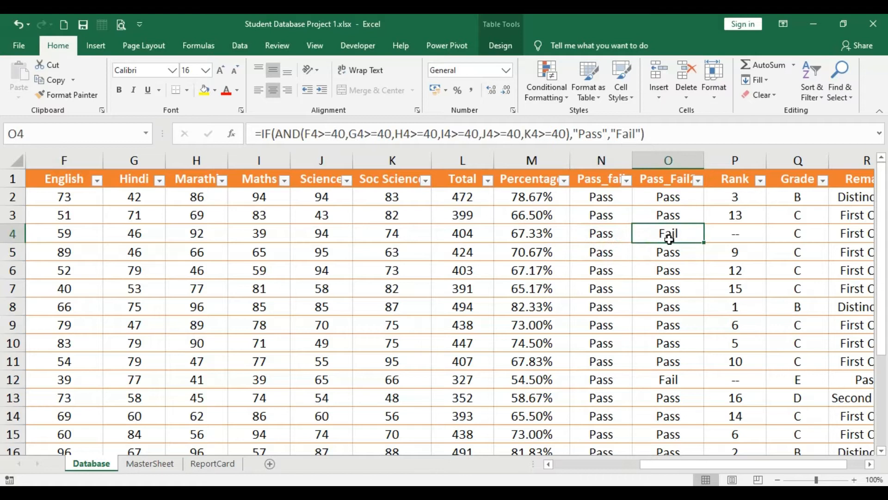
left_click_drag(698, 464, 636, 457)
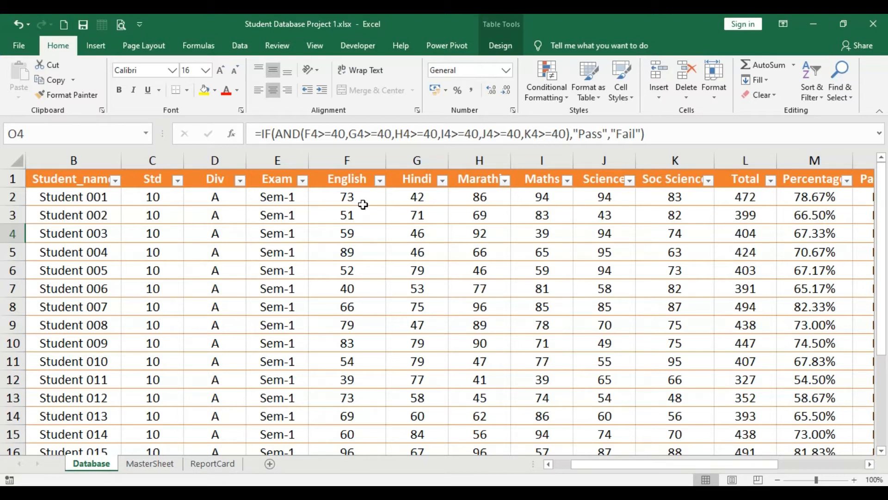
Step: Review the six subject marks row by row for the first four students, F2:K5
left_click_drag(348, 197, 673, 200)
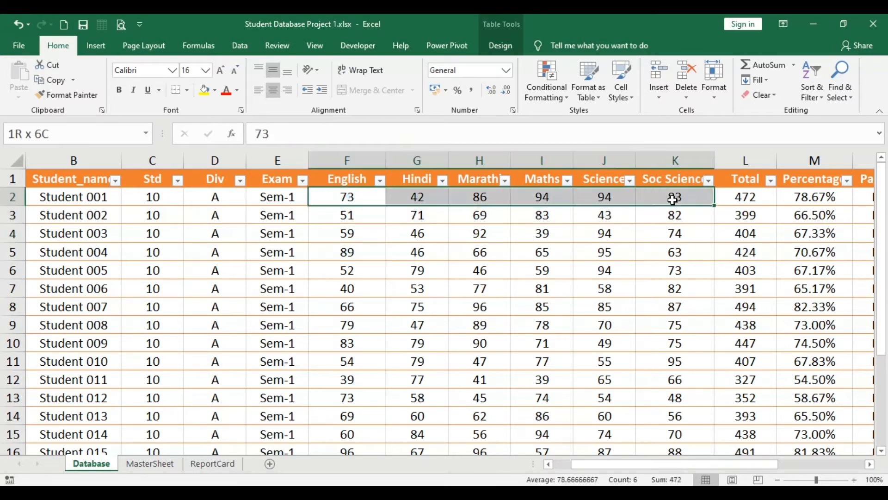
left_click_drag(345, 215, 673, 216)
left_click_drag(350, 234, 691, 240)
left_click_drag(350, 253, 694, 252)
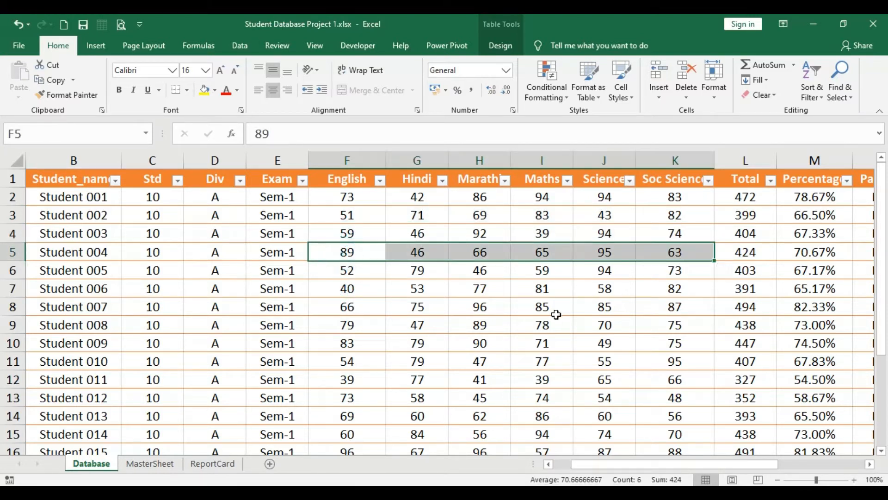
left_click(554, 308)
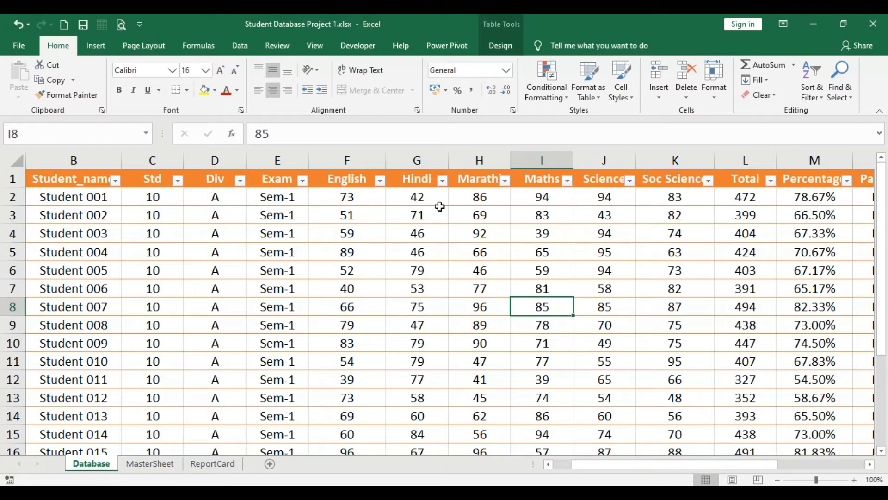
Step: Start a new conditional formatting rule of type "Format only cells that contain" for all subject marks in F2:K20
left_click_drag(338, 196, 674, 416)
scroll(670, 398, "up", 2)
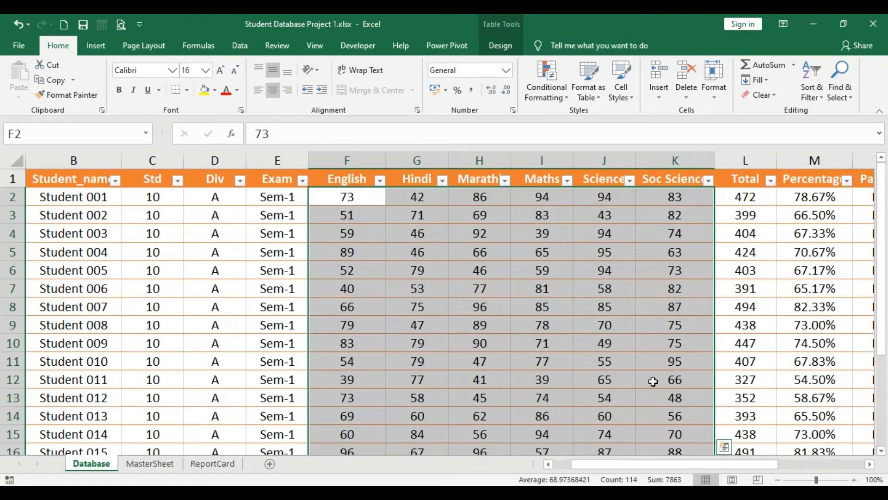
scroll(580, 324, "down", 3)
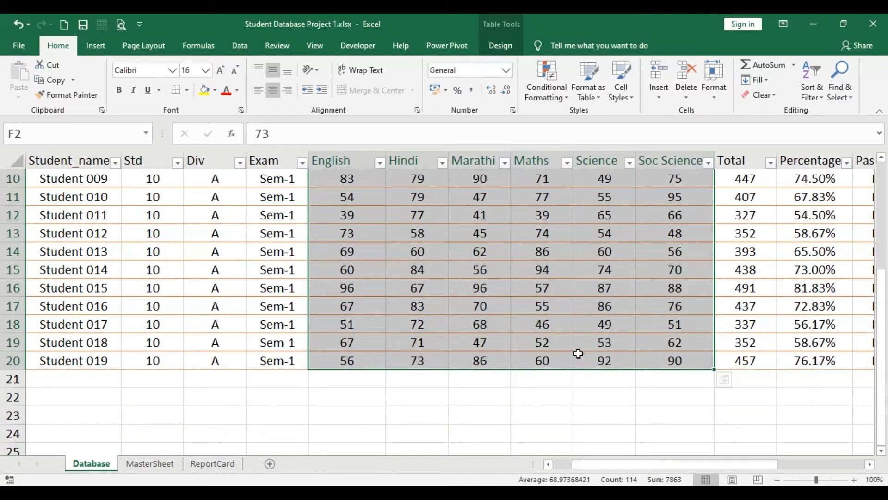
scroll(578, 355, "up", 3)
left_click(561, 99)
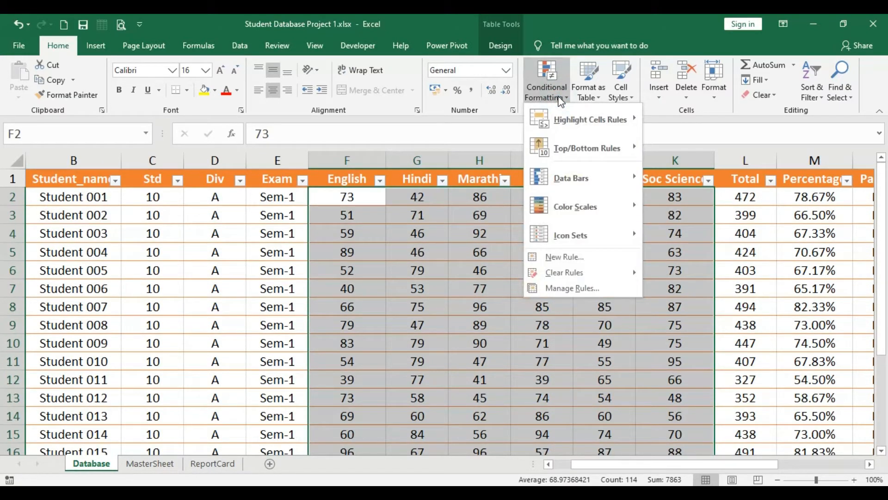
left_click(565, 258)
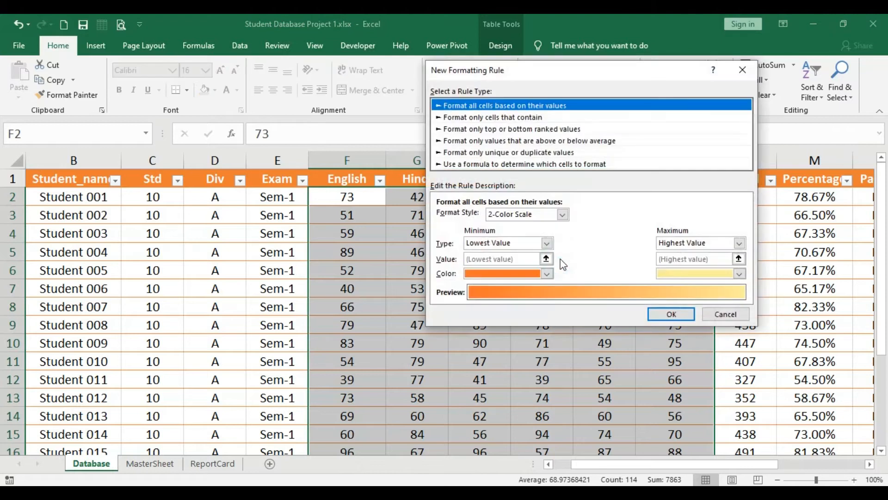
left_click_drag(591, 74, 508, 147)
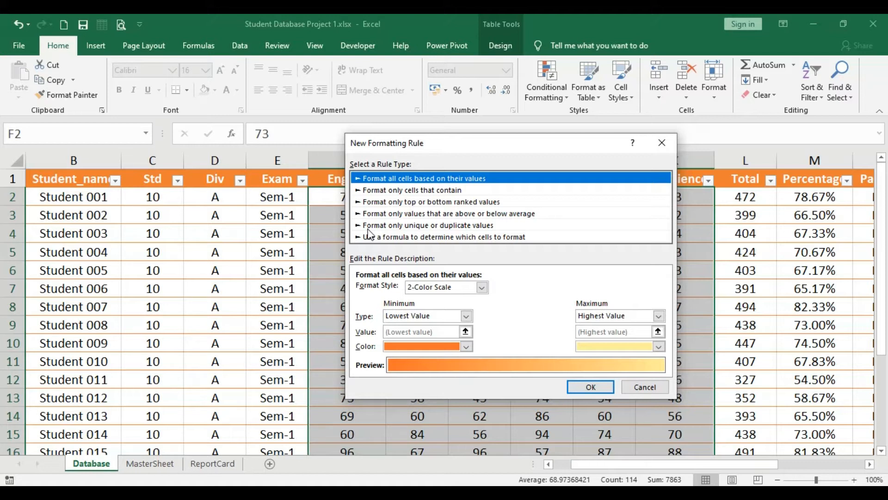
left_click(398, 191)
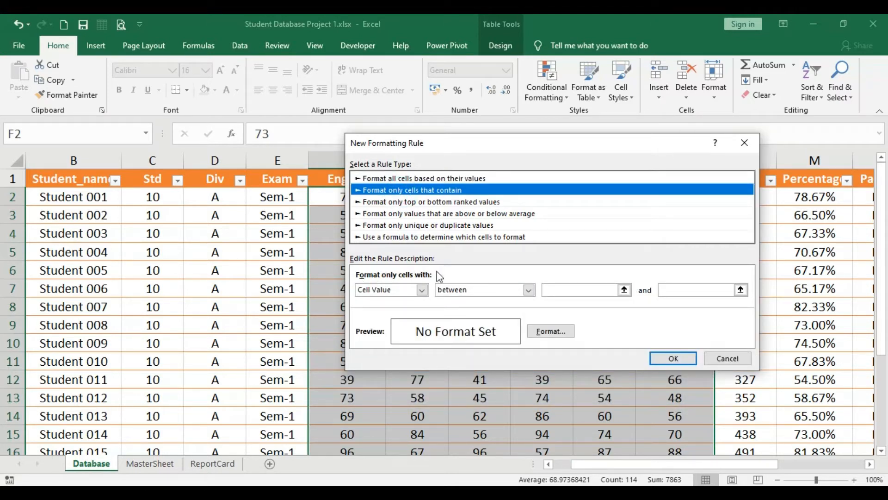
Step: Set the rule's condition to cell value less than 40
left_click(422, 289)
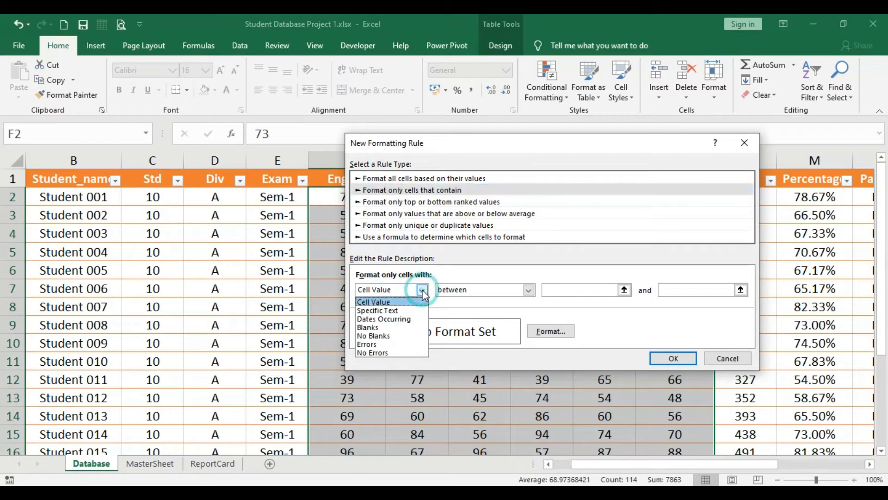
left_click(398, 301)
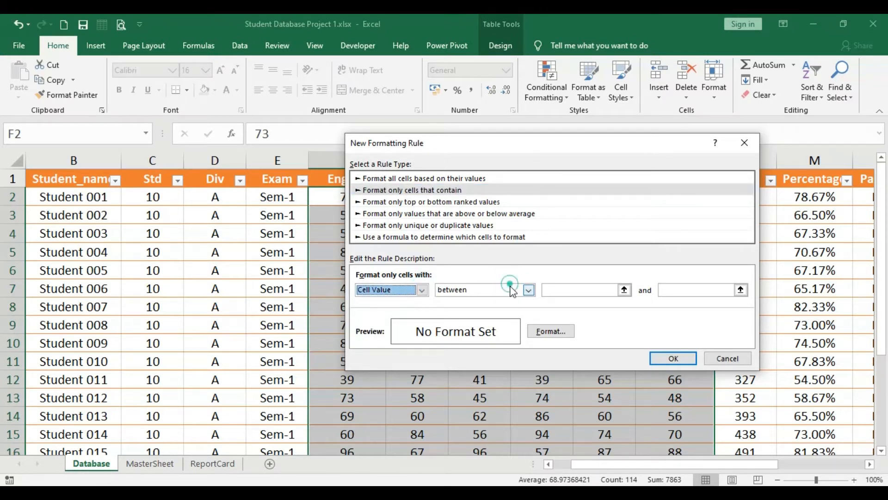
left_click(512, 289)
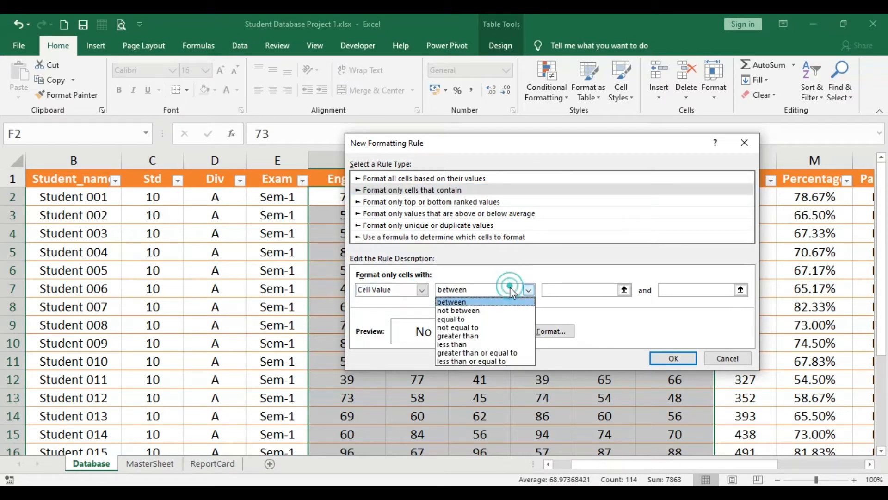
left_click(485, 344)
left_click(617, 288)
type("40")
key("BackSpace")
key("BackSpace")
type("40")
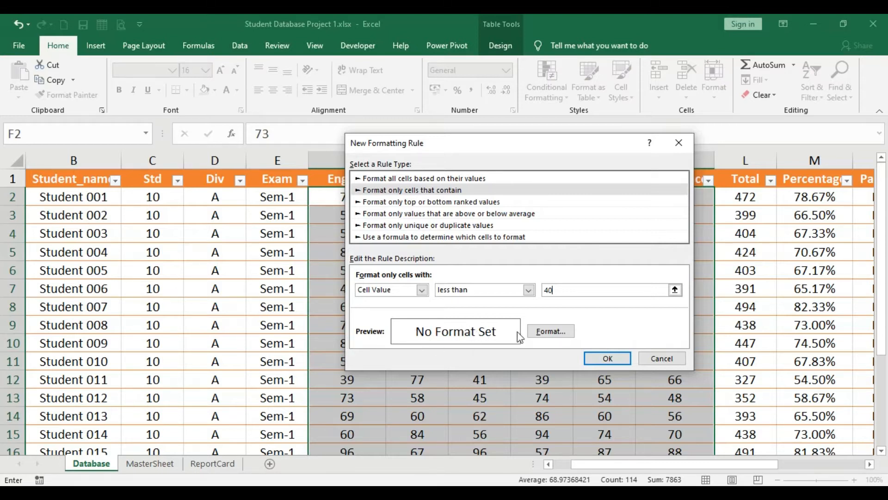
Step: Give the rule a bold, red font format and apply it to the selected marks
left_click(557, 337)
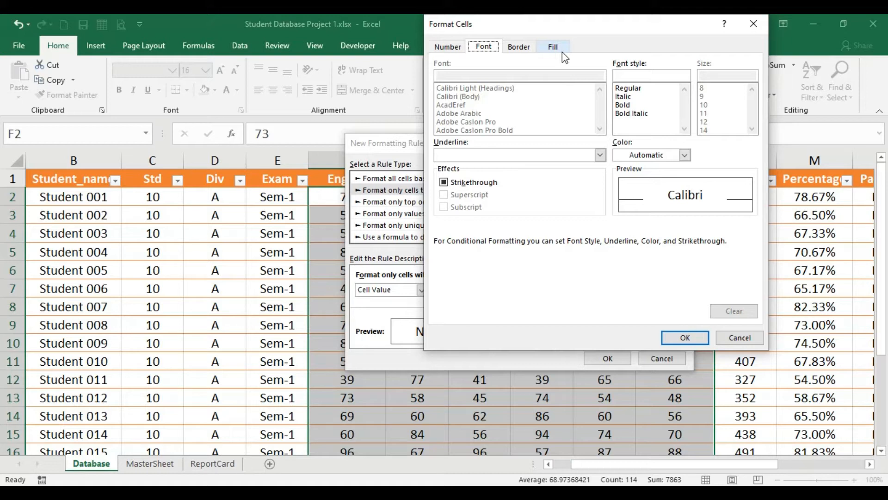
left_click(625, 106)
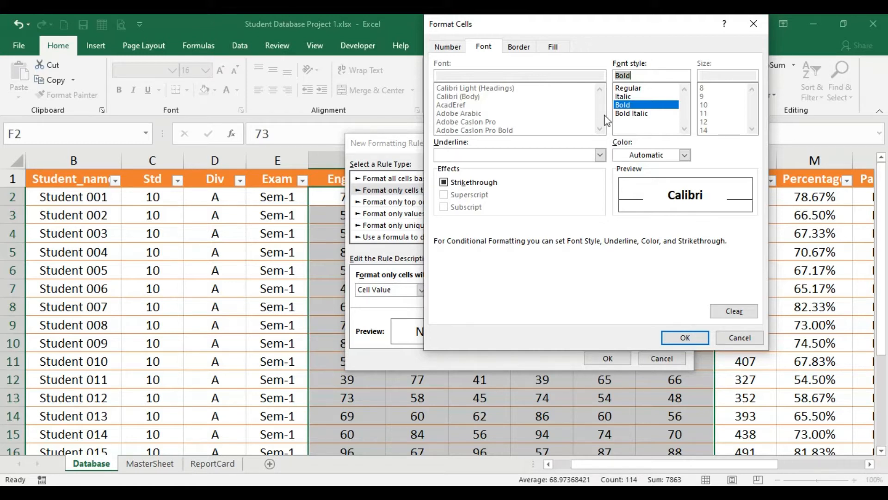
left_click(685, 155)
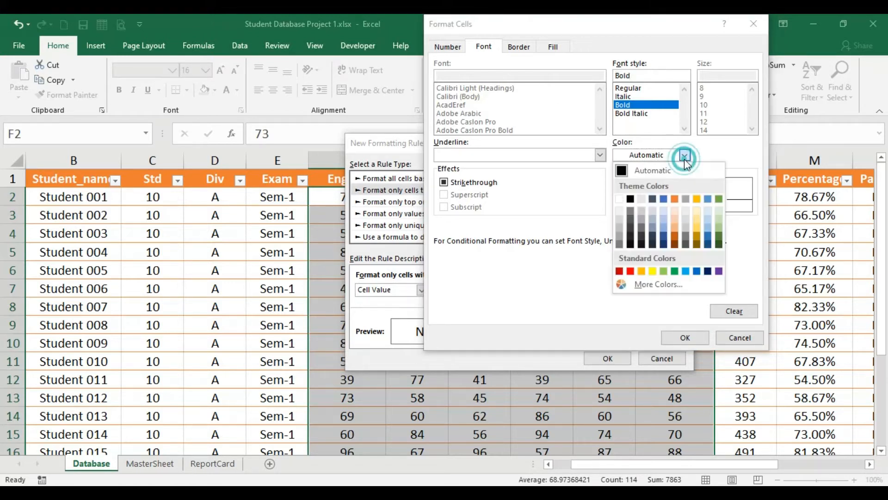
left_click(630, 271)
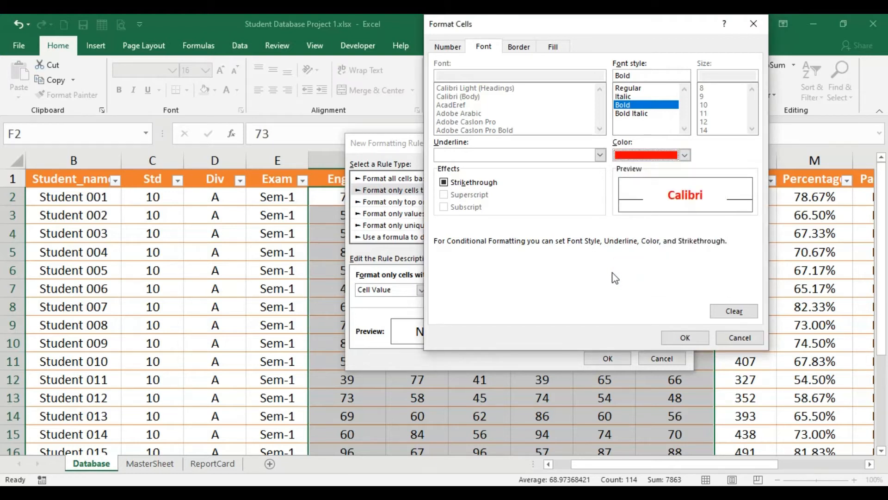
left_click(684, 335)
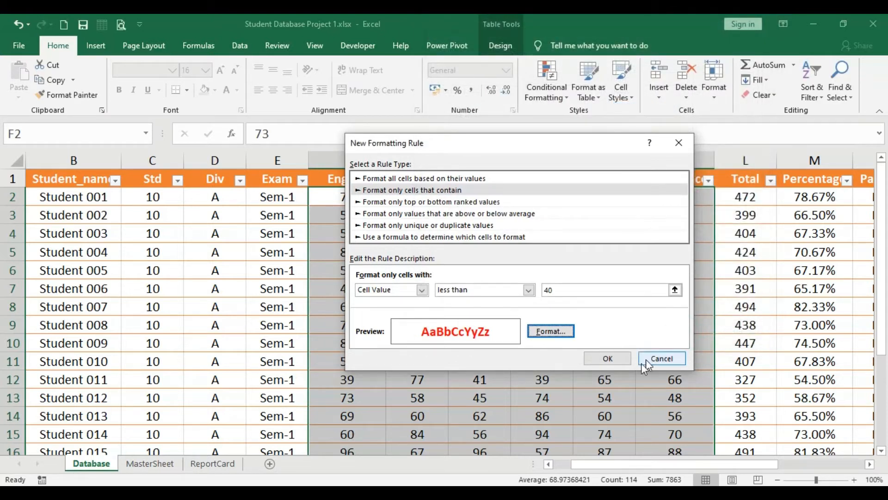
left_click(608, 359)
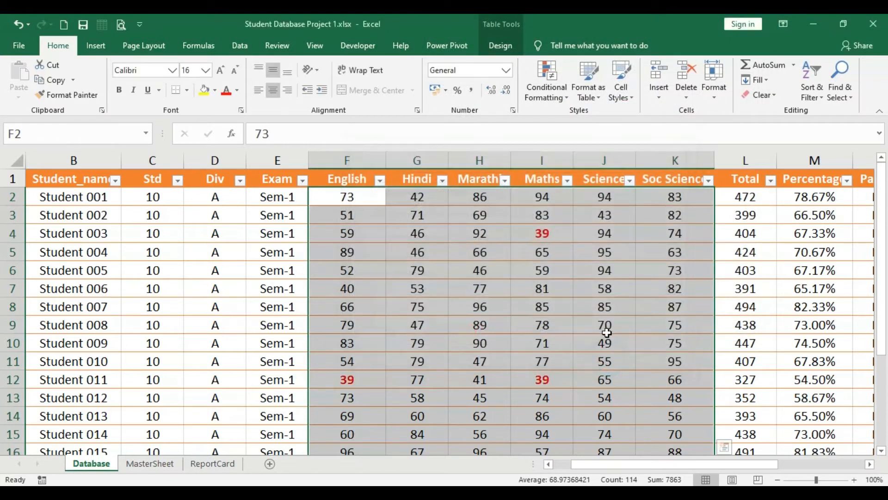
Step: Check the marks highlighted by the rule, and set the English mark in F5 to 30 to test it
left_click(604, 304)
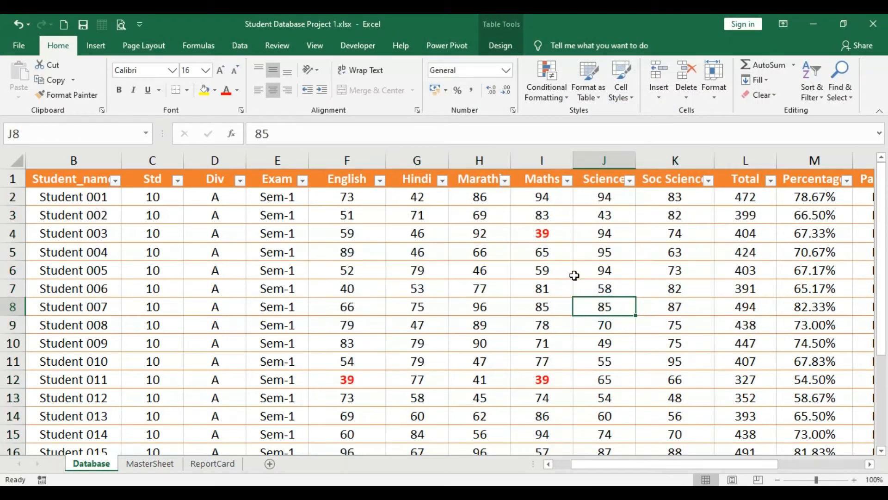
left_click(549, 234)
left_click(543, 379)
left_click(342, 380)
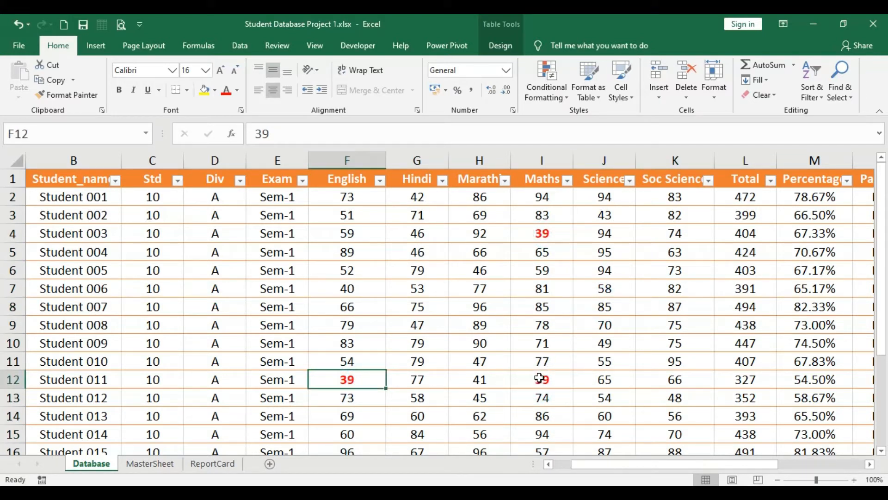
left_click(357, 251)
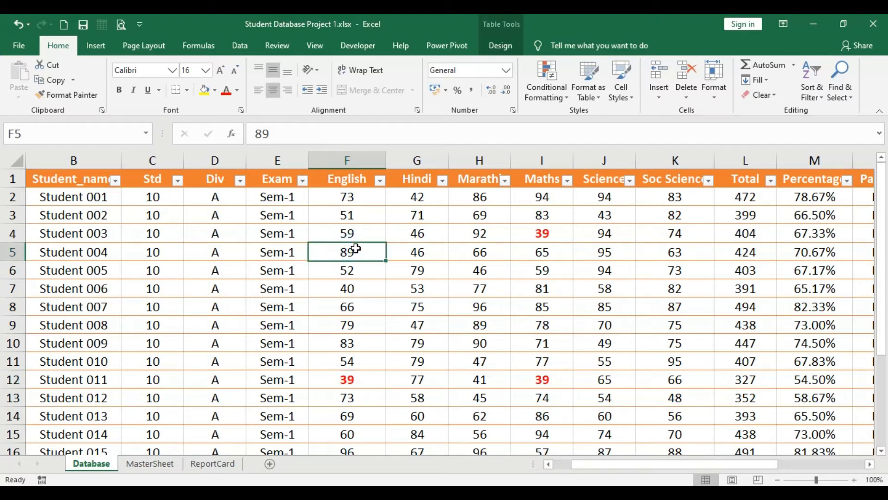
type("30")
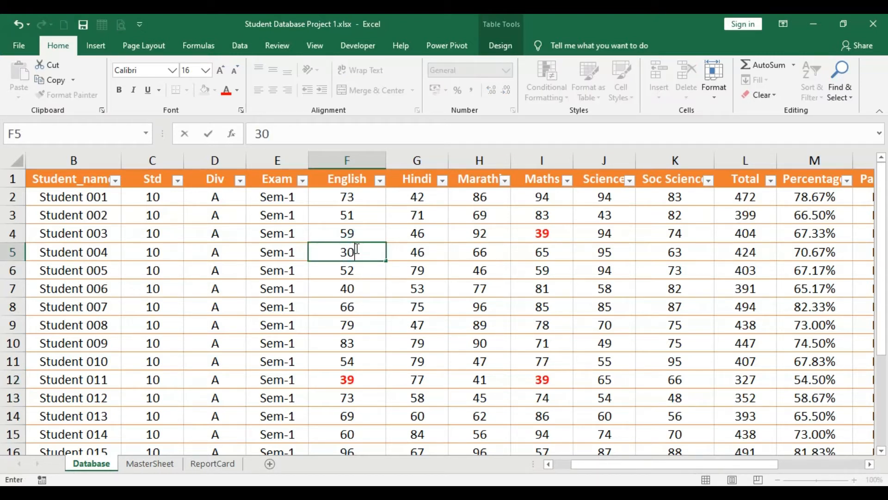
key("Return")
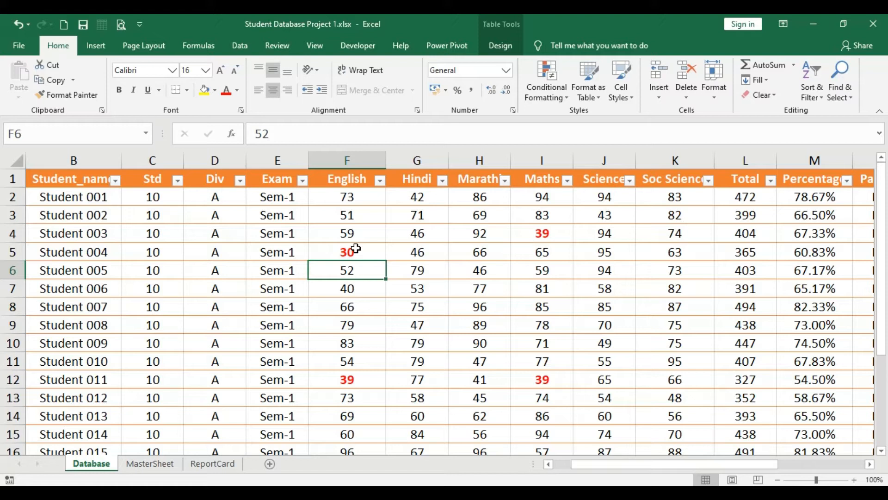
Step: Enter out-of-range test marks: 110 for Hindi in G7 and 130 for Marathi in H10
left_click(346, 197)
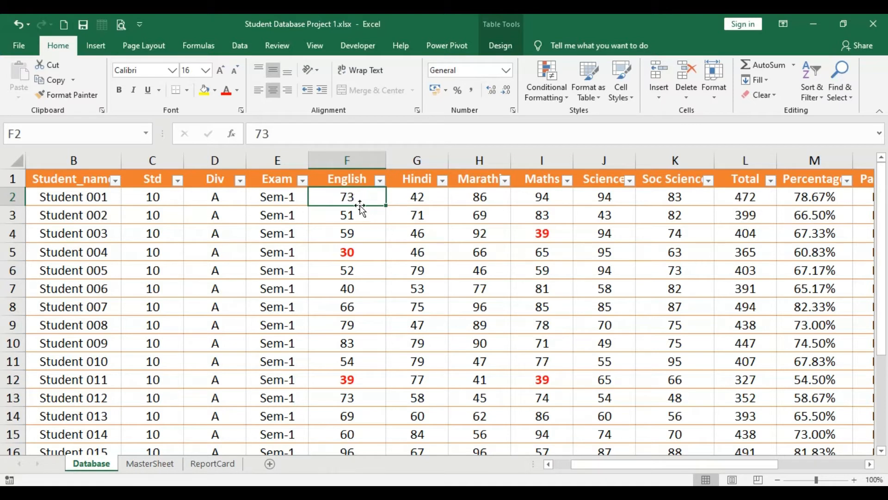
left_click(422, 322)
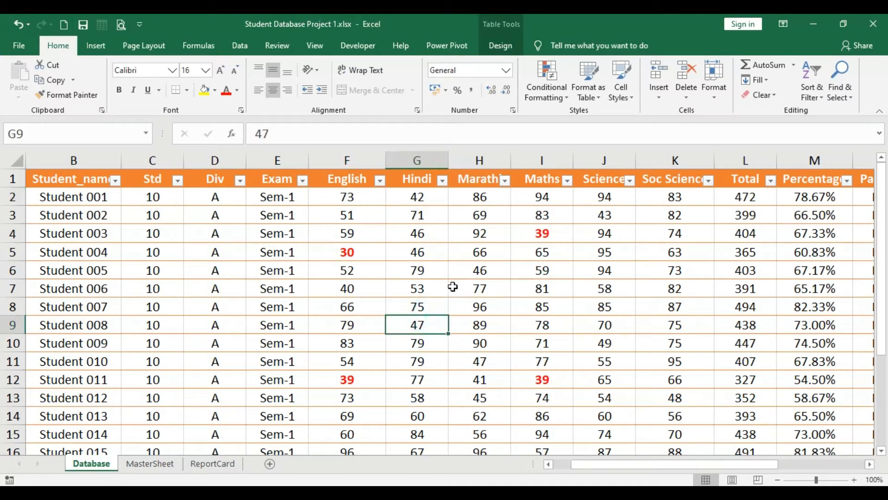
left_click(422, 289)
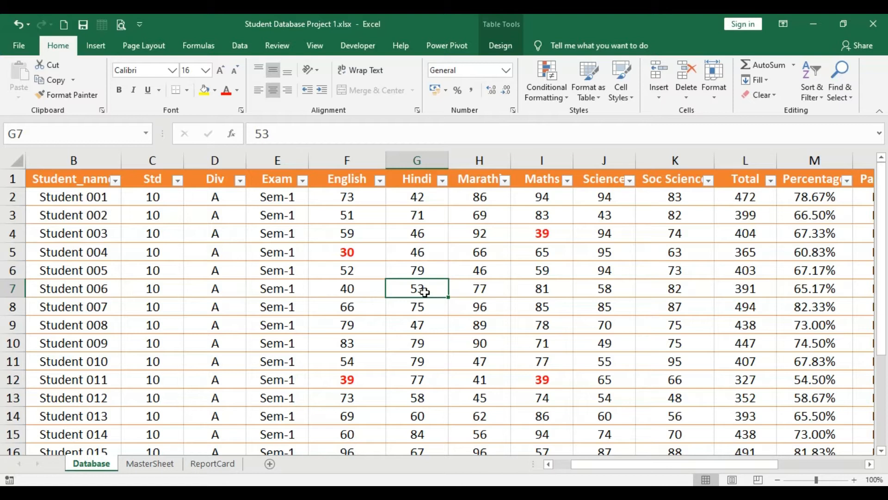
type("110")
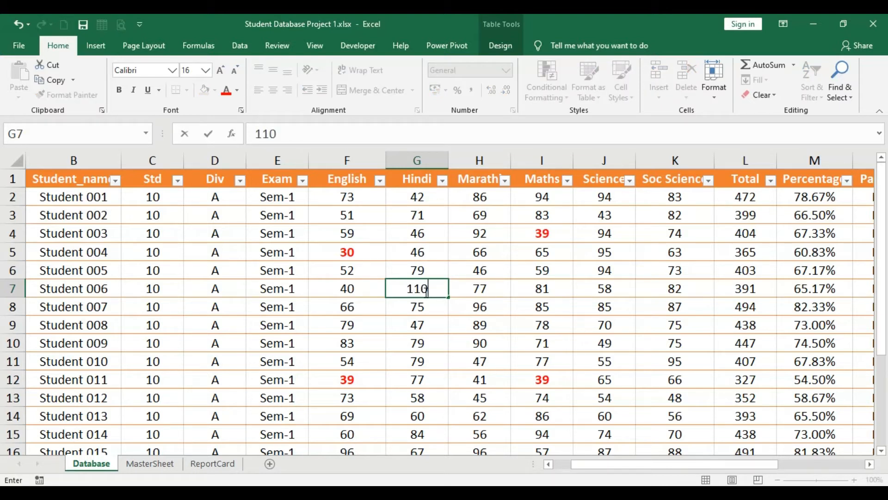
key("Return")
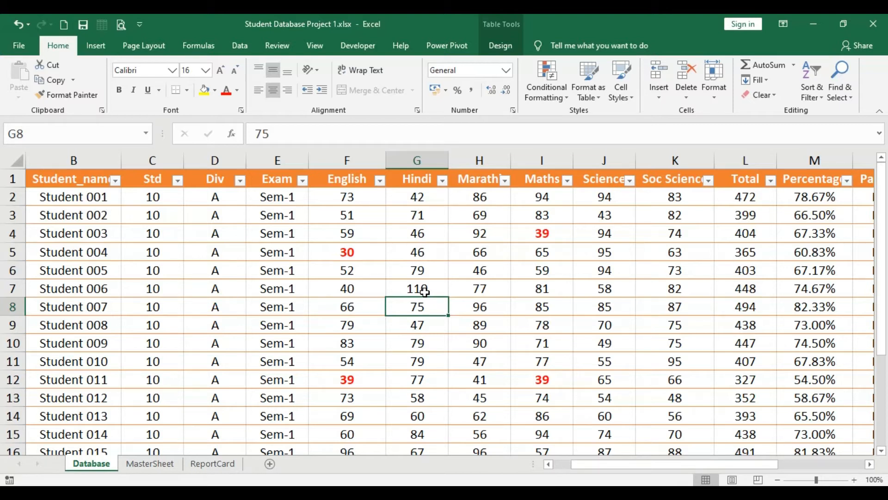
left_click(501, 343)
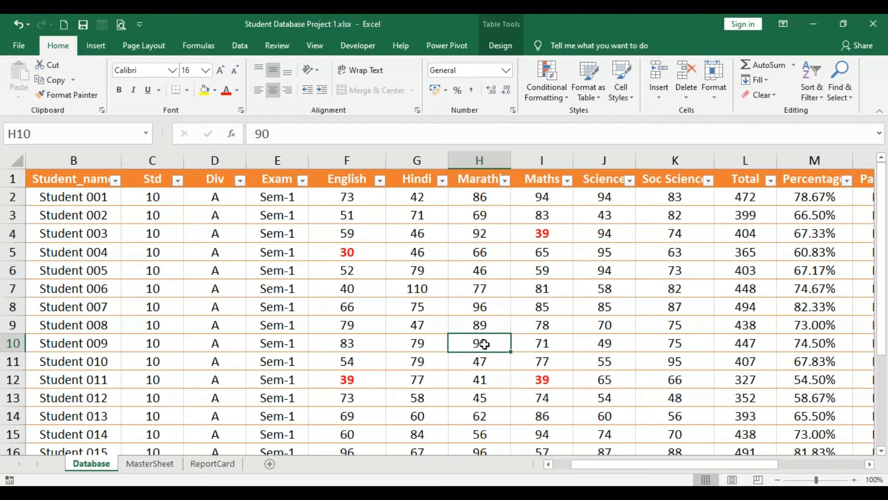
type("130")
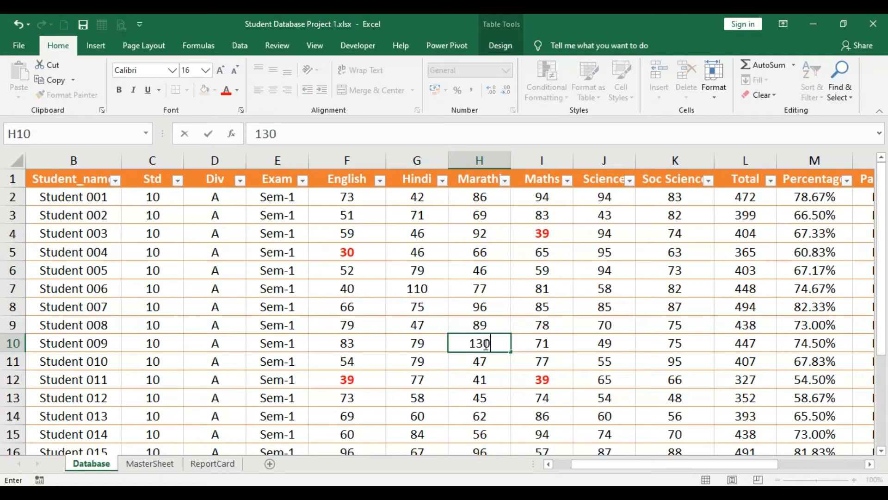
key("Return")
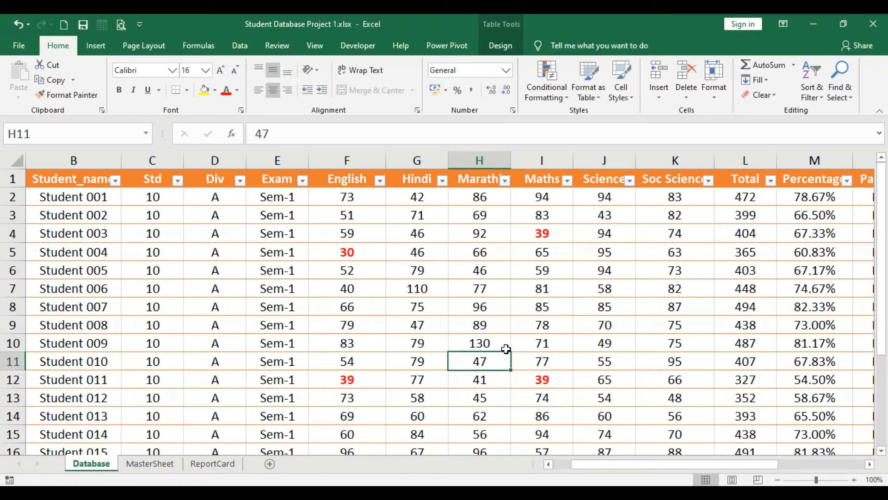
left_click(430, 291)
left_click(475, 343)
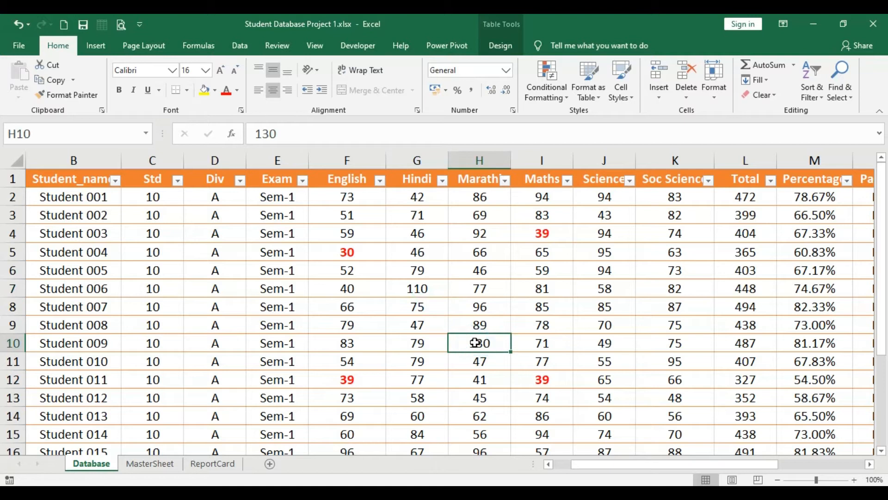
Step: Start a new conditional formatting rule based on cell contents for the English to Science marks in F2:J20
left_click(332, 197)
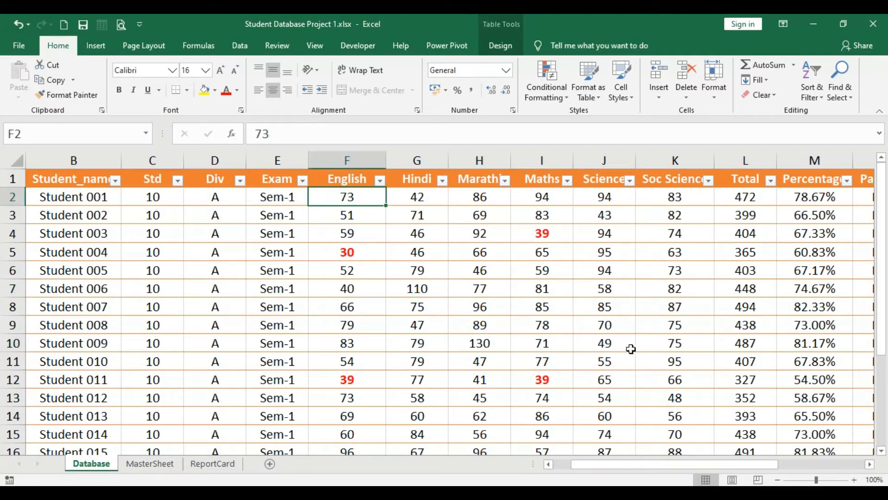
scroll(612, 351, "down", 3)
left_click(618, 357, "shift")
scroll(618, 352, "up", 3)
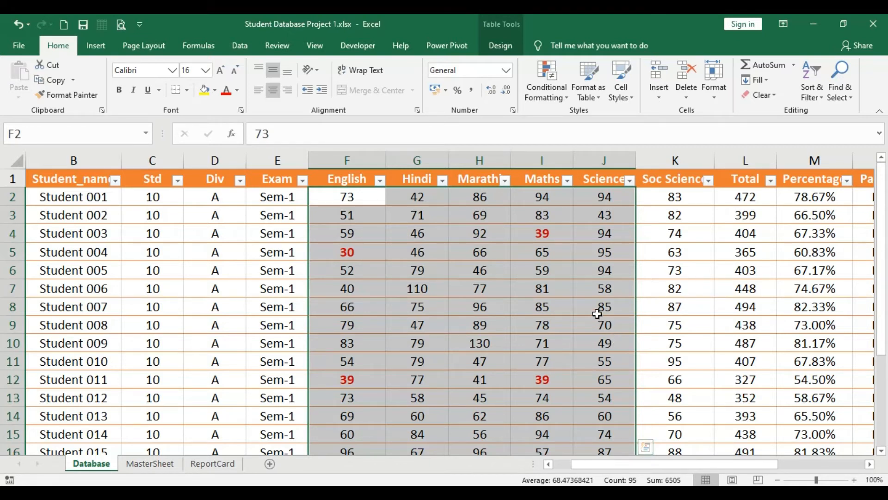
left_click(543, 93)
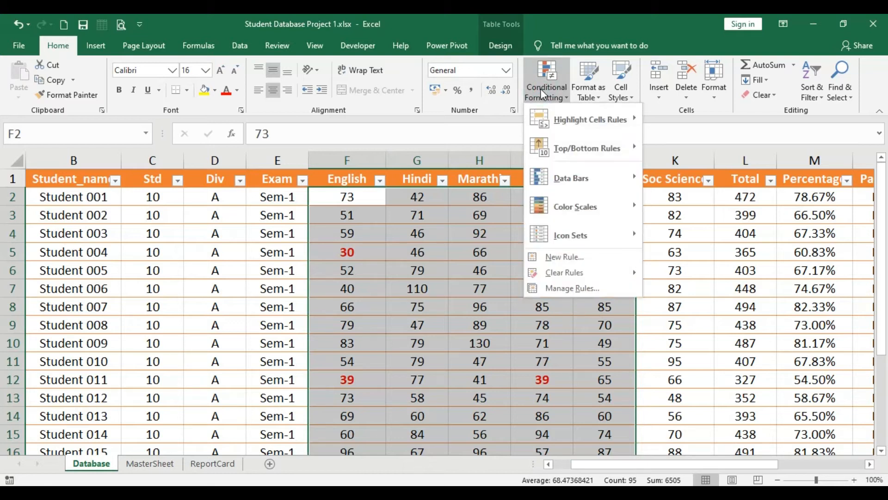
left_click(565, 257)
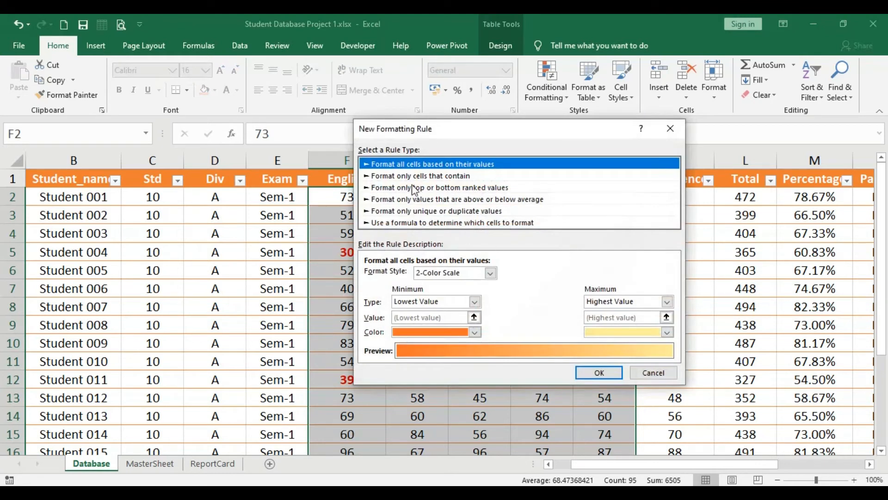
left_click(414, 176)
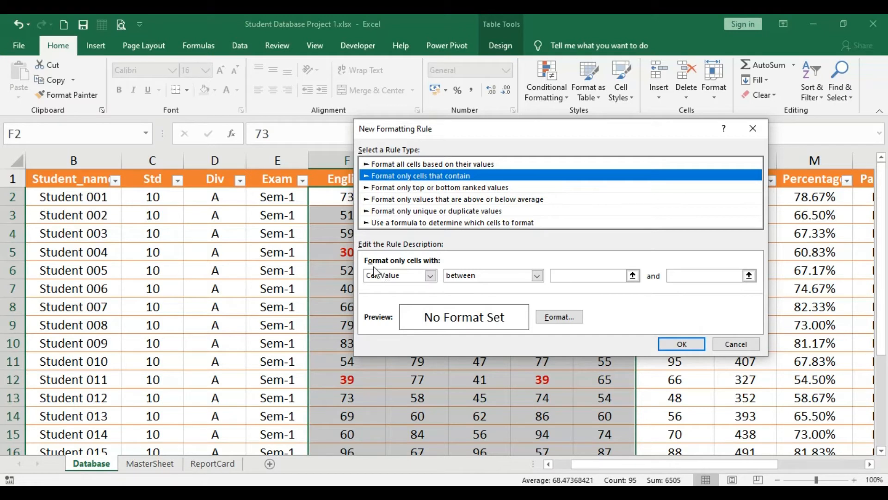
Step: Set the rule's condition to cell value greater than 100
left_click(431, 282)
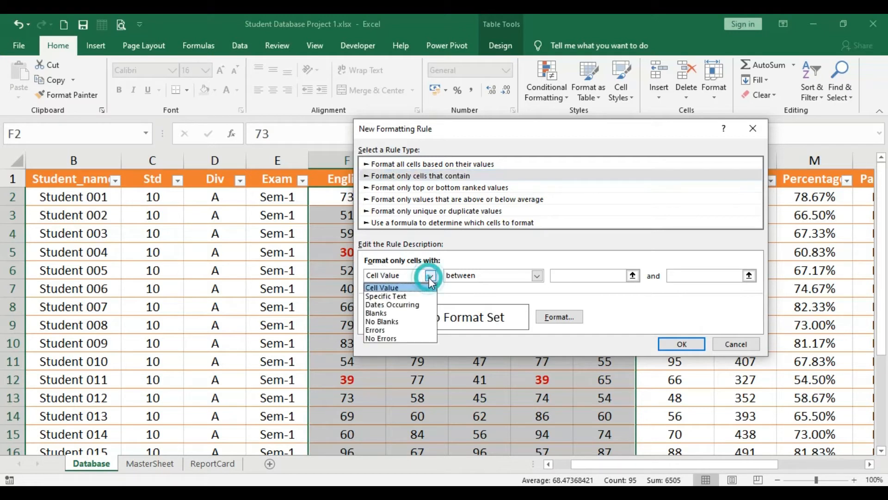
left_click(430, 278)
left_click(480, 274)
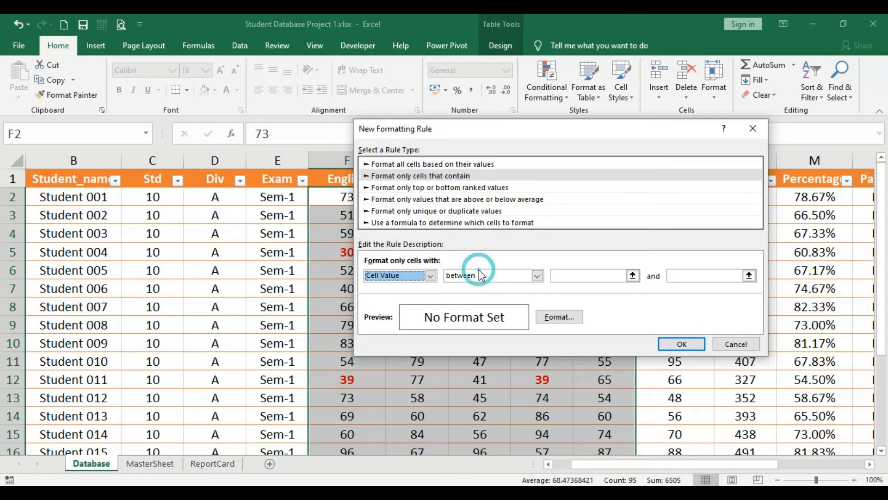
left_click(503, 276)
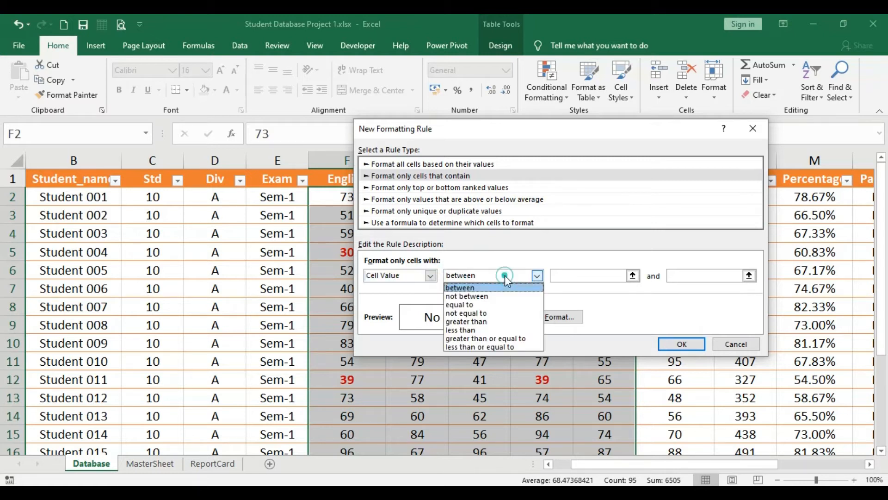
left_click(484, 321)
left_click(596, 273)
type("100")
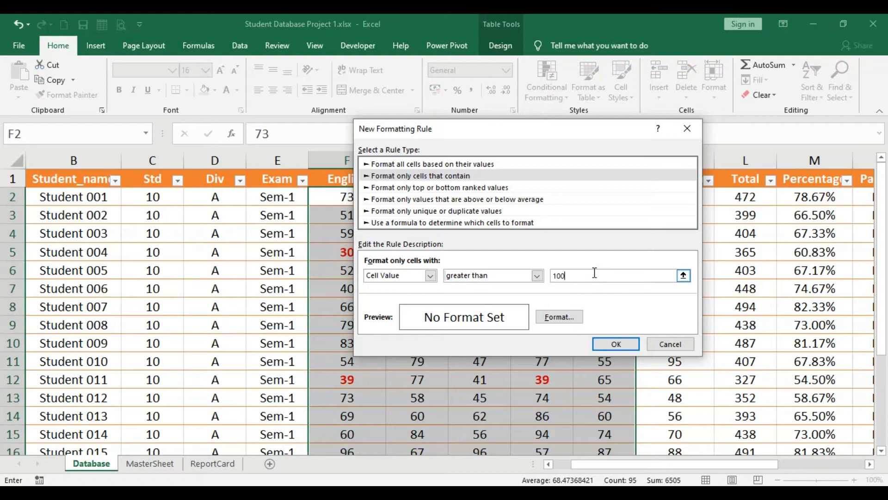
Step: Give the rule a golden-orange background fill and apply it to the selected marks
left_click(571, 317)
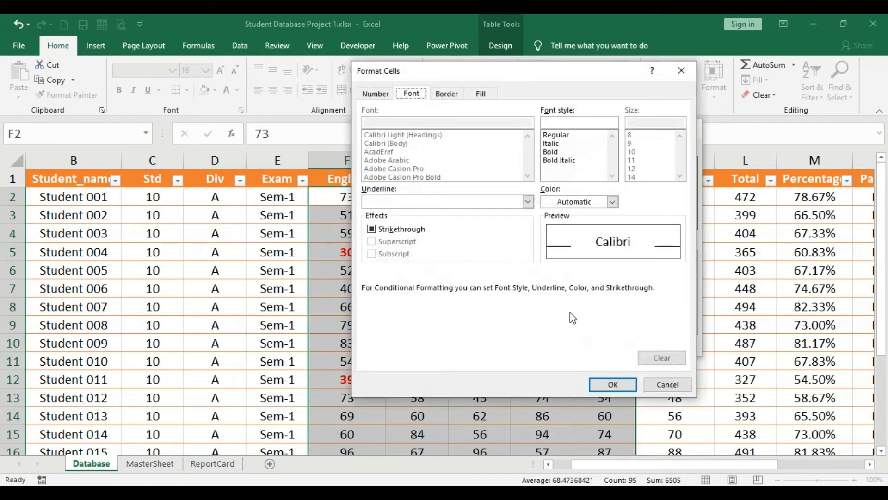
left_click(481, 93)
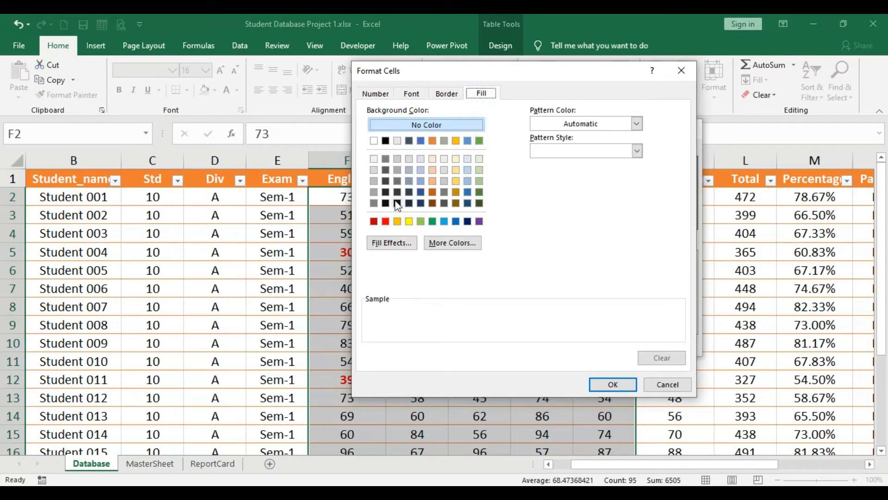
left_click(387, 223)
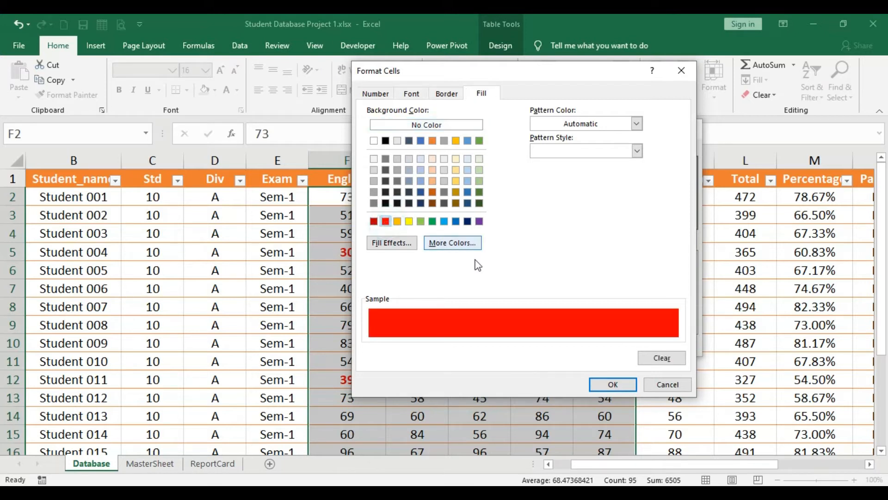
left_click(397, 221)
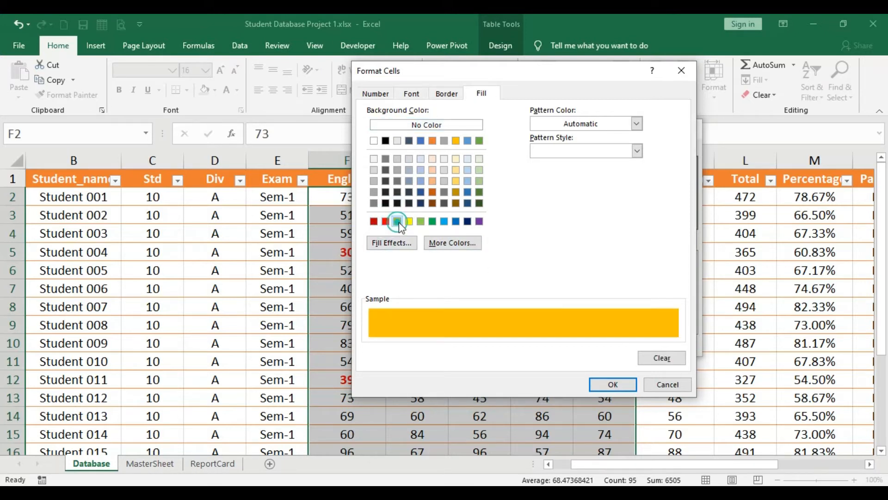
left_click(614, 385)
left_click(614, 341)
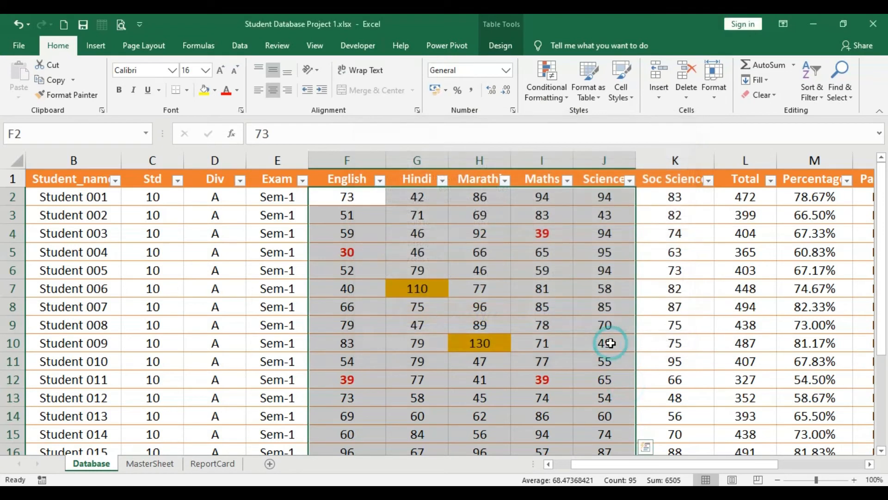
left_click(507, 281)
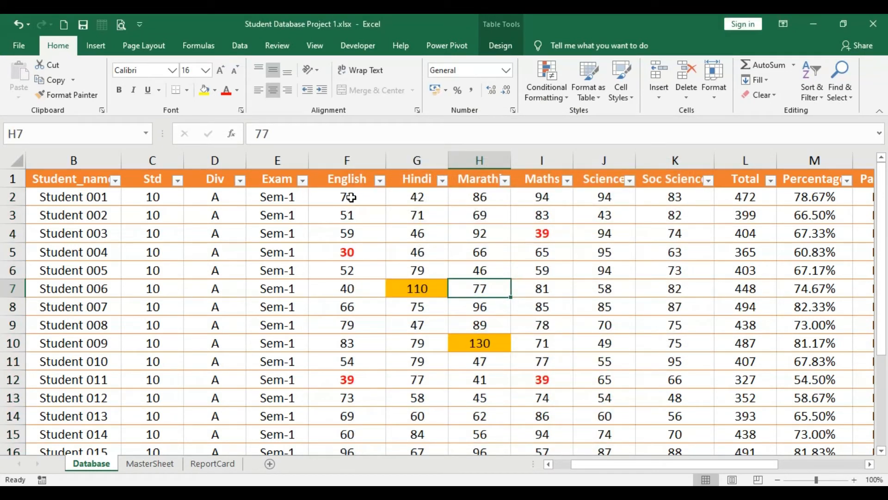
key("Up")
key("Right")
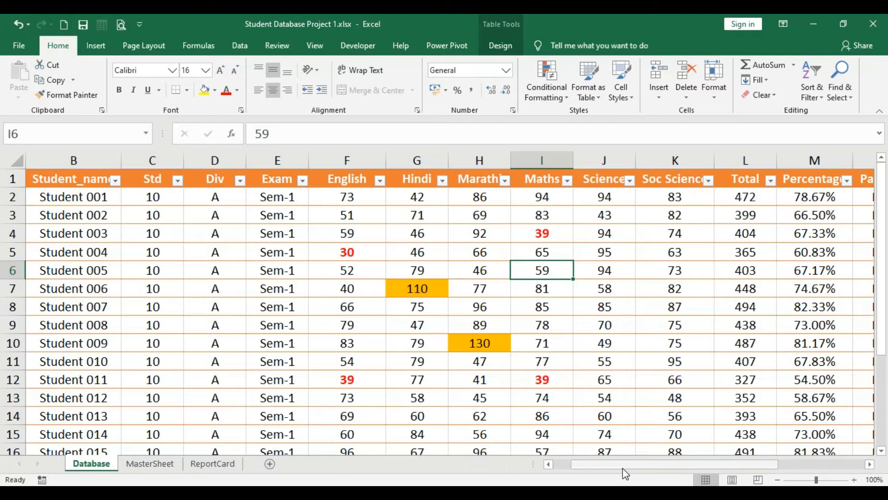
Step: Start a new cell-content formatting rule for the Pass_Fail2 results in O2:O20
left_click_drag(623, 464, 706, 471)
left_click(591, 197)
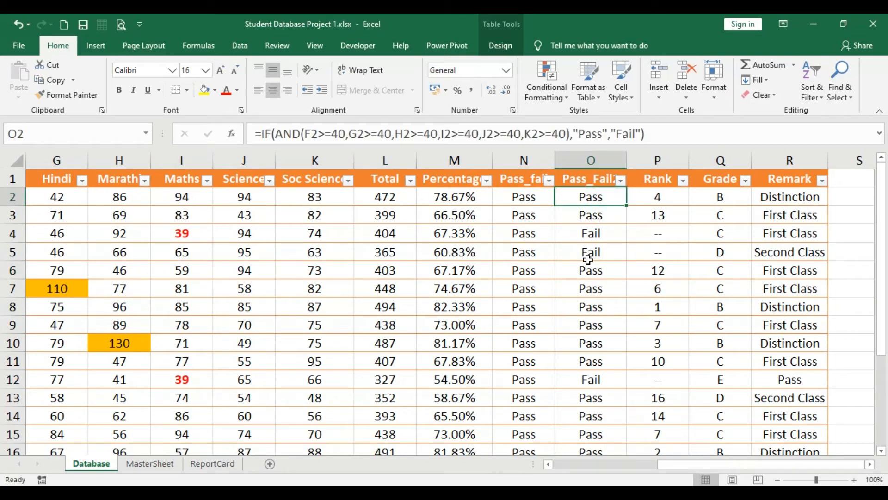
scroll(589, 306, "down", 3)
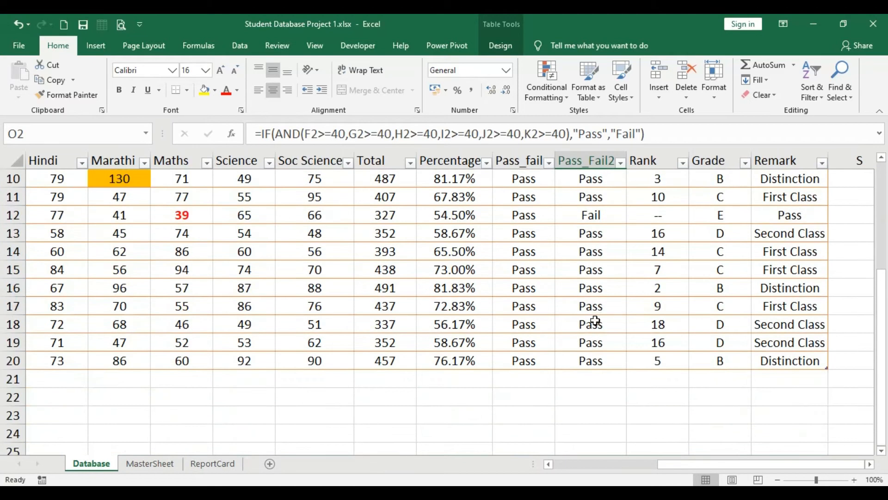
scroll(595, 352, "up", 3)
scroll(598, 358, "down", 3)
scroll(600, 362, "up", 3)
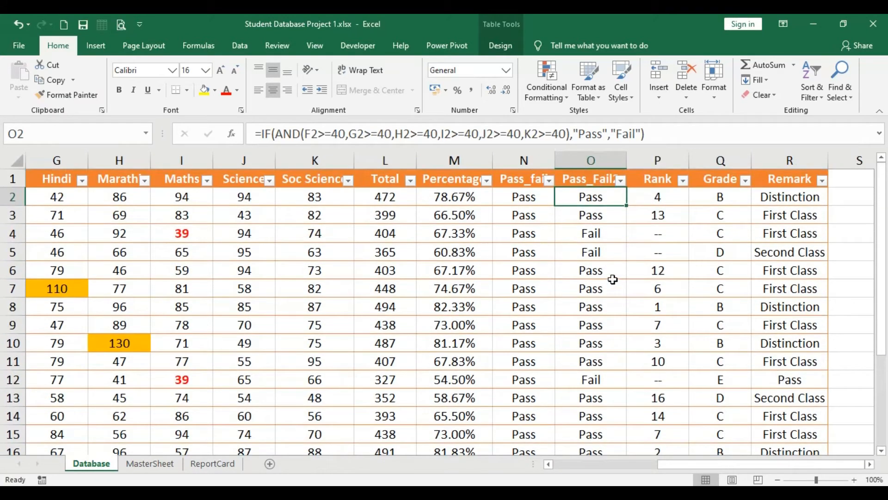
left_click_drag(605, 250, 596, 417)
scroll(589, 395, "down", 2)
scroll(596, 417, "up", 2)
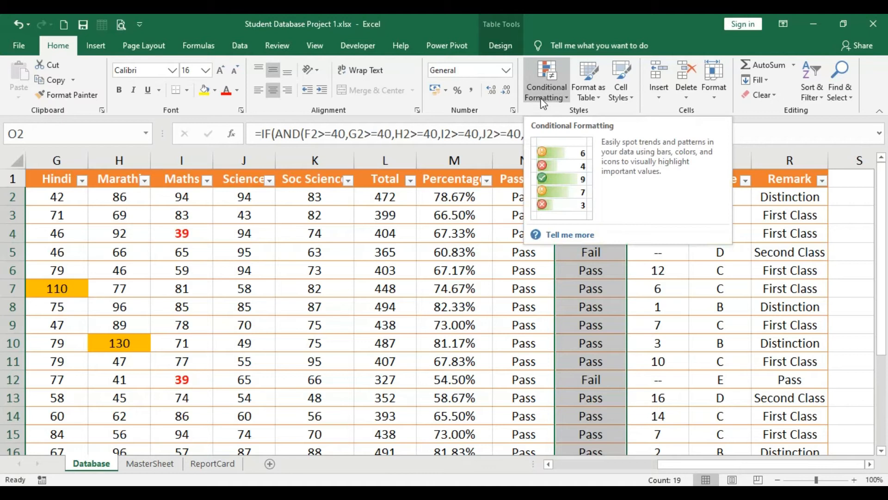
left_click(551, 87)
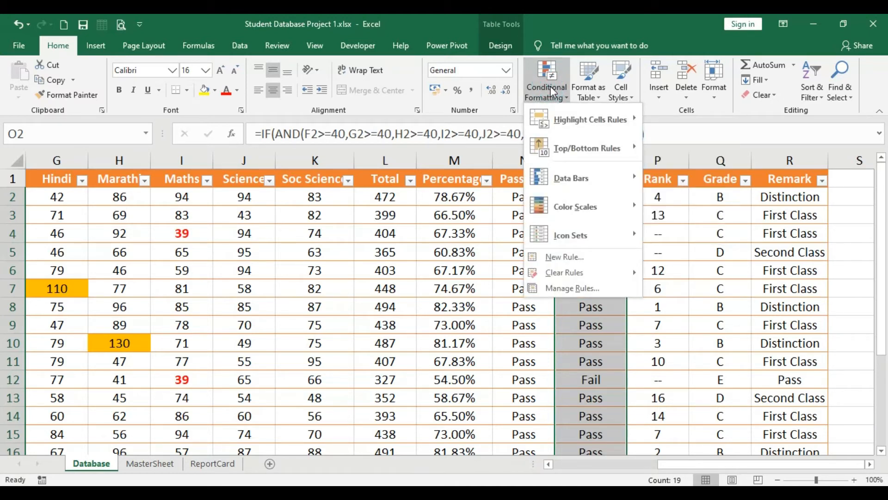
left_click(584, 260)
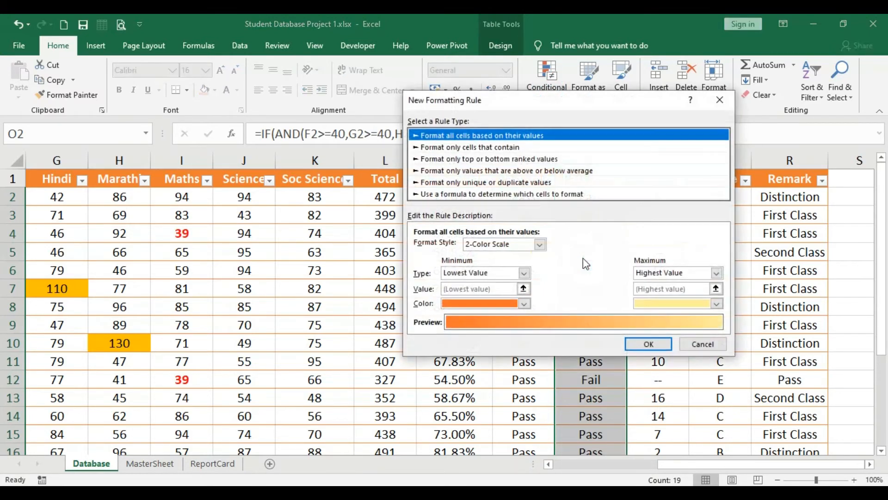
left_click(468, 148)
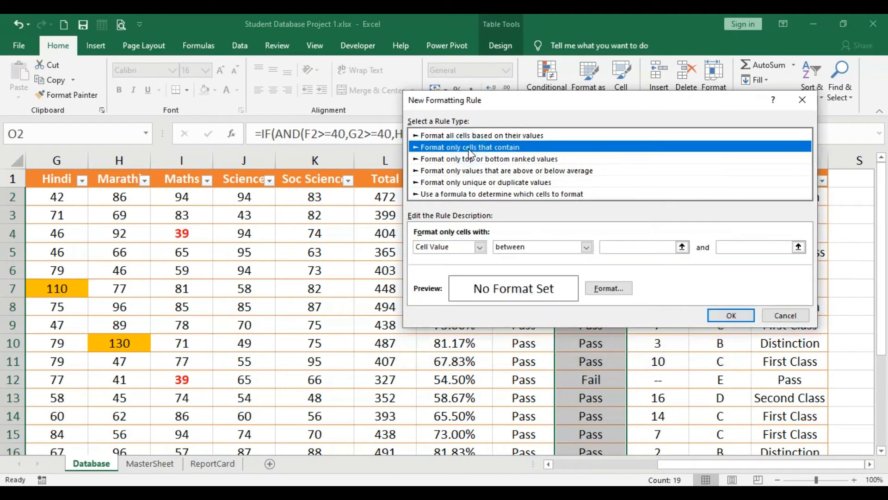
Step: Set the rule's condition to specific text containing "Fail"
left_click(465, 248)
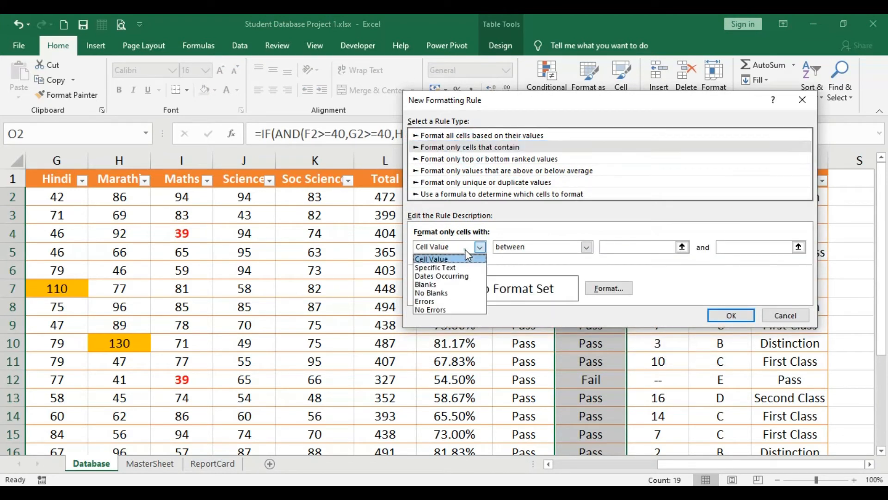
left_click(447, 268)
left_click(600, 247)
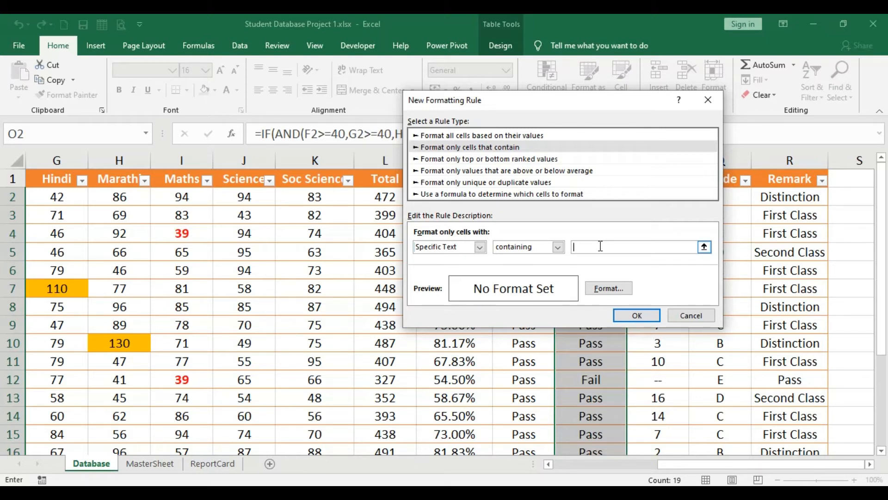
type("Fail")
Step: Give the "Fail" text rule a bright red background fill and apply it to the Pass_Fail2 column
left_click(610, 288)
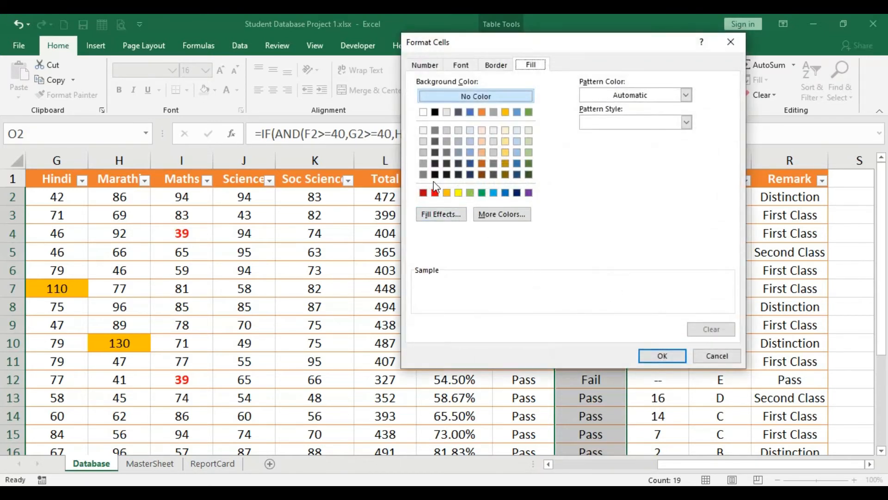
left_click(534, 66)
left_click(436, 193)
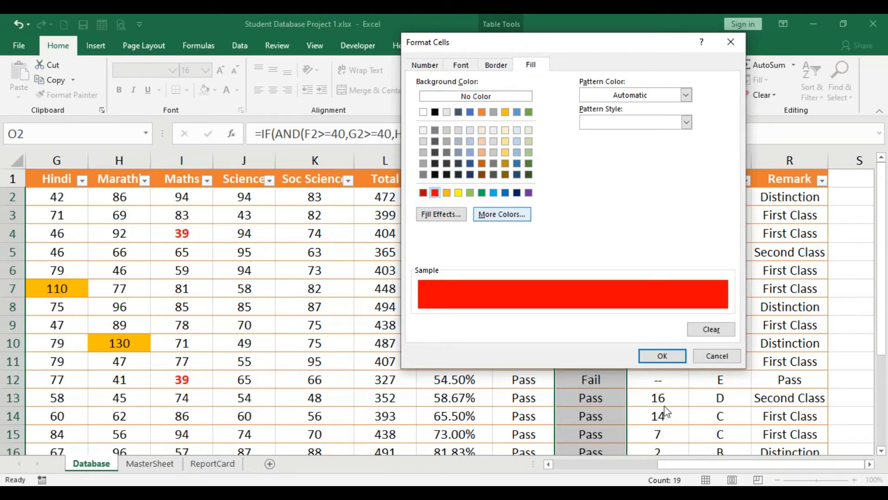
left_click(671, 357)
left_click(638, 315)
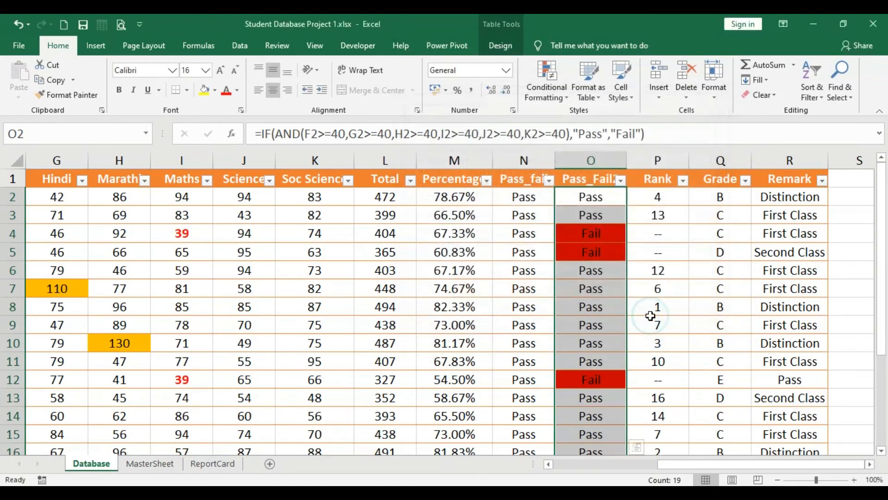
Step: Enter failing Soc Science marks to test the rules: 12 in K3 and 25 in K8
left_click(338, 213)
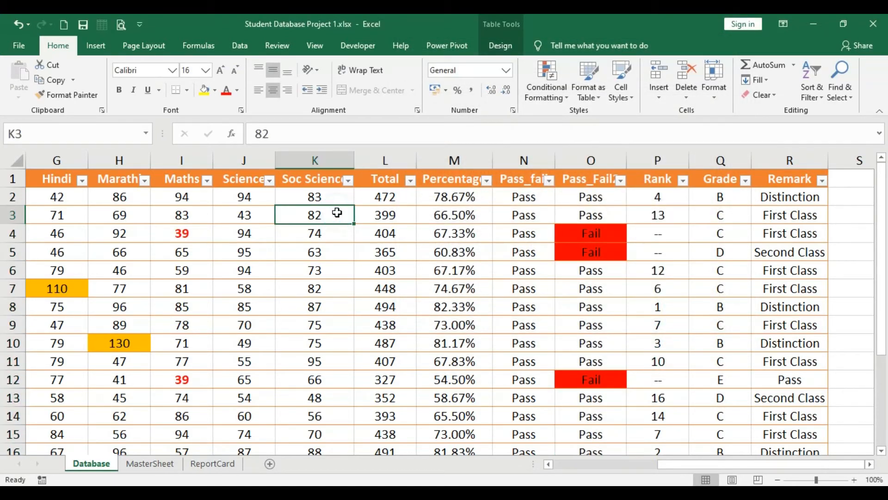
type("12")
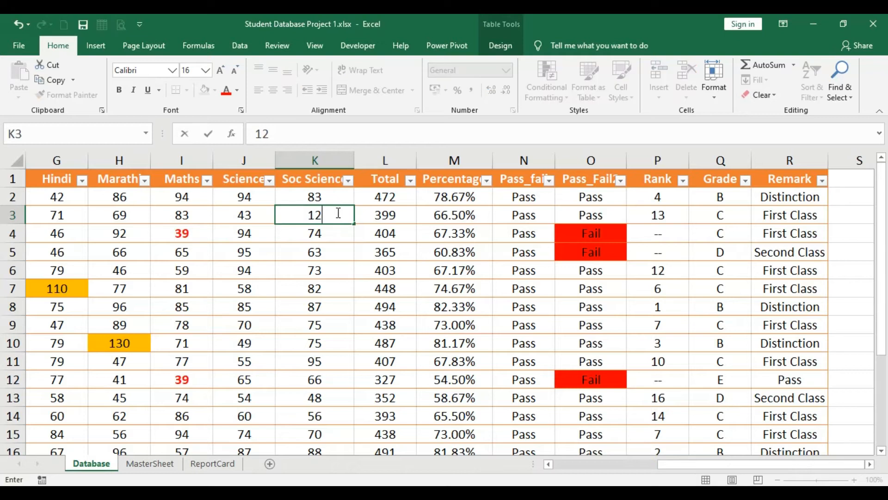
key("Return")
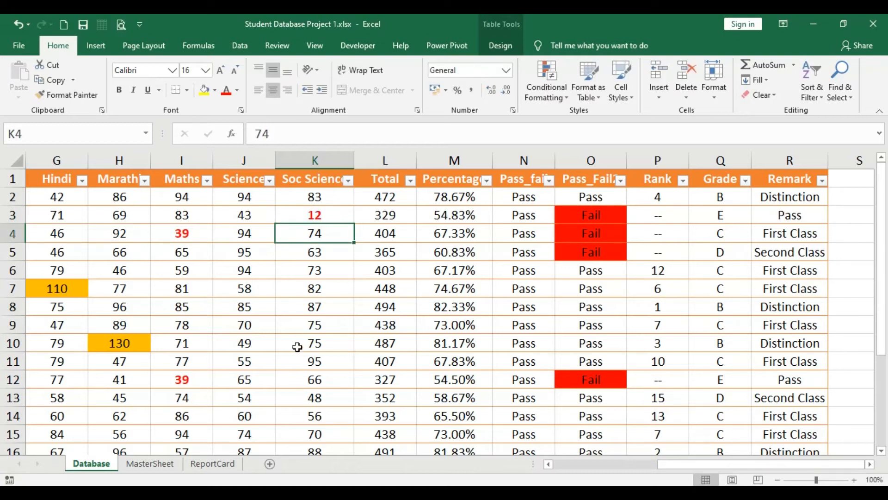
left_click(309, 308)
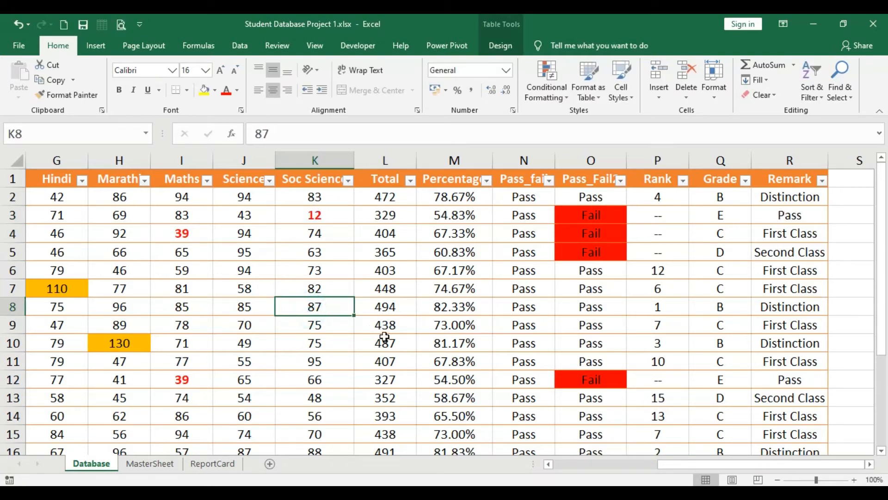
type("50")
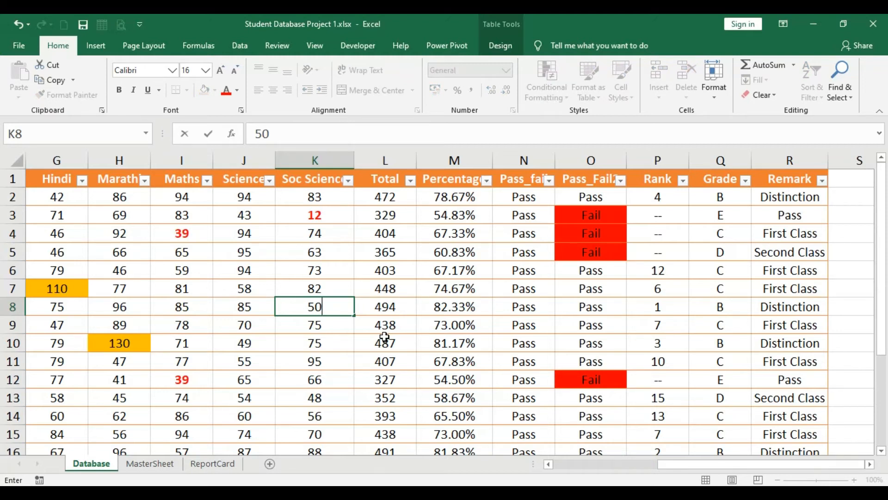
key("BackSpace")
key("BackSpace")
type("25")
key("Return")
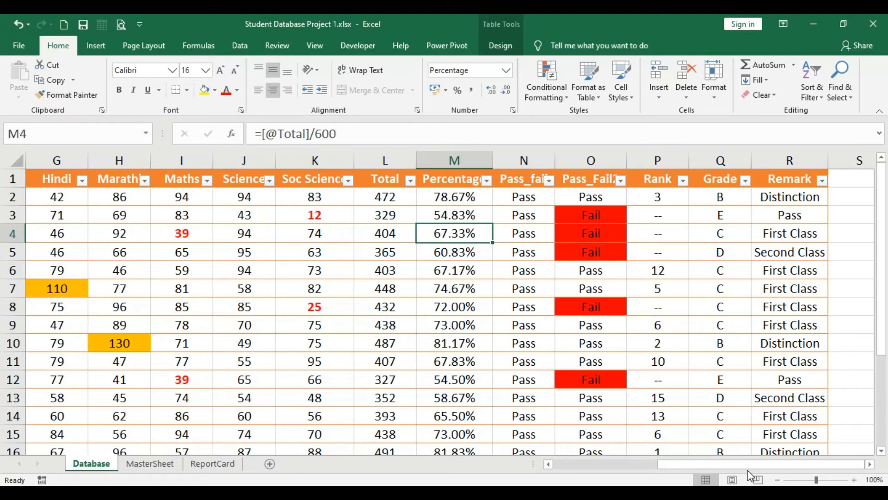
left_click_drag(742, 464, 660, 462)
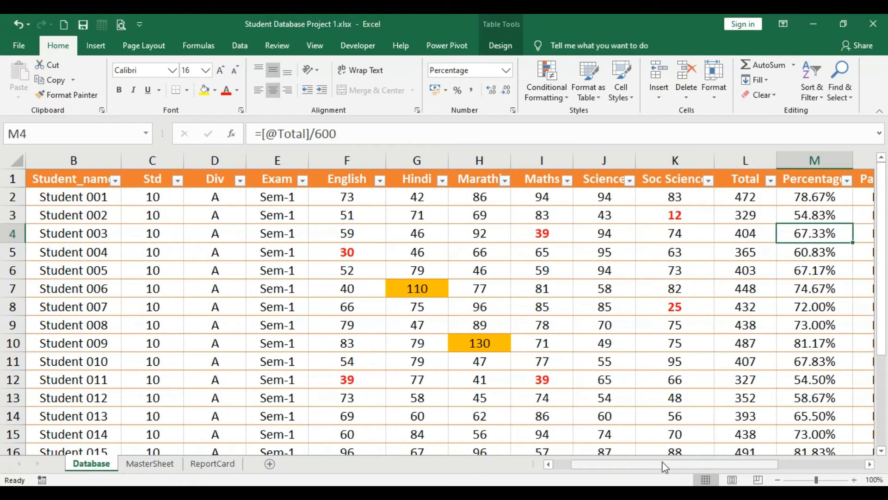
Step: Start a new formatting rule for top or bottom ranked values on the English marks in F2:F20
left_click(333, 199)
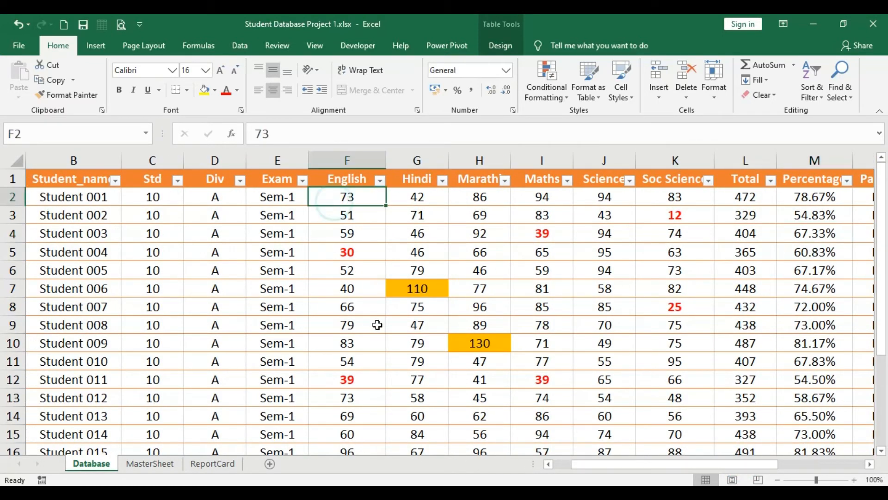
scroll(373, 329, "down", 3)
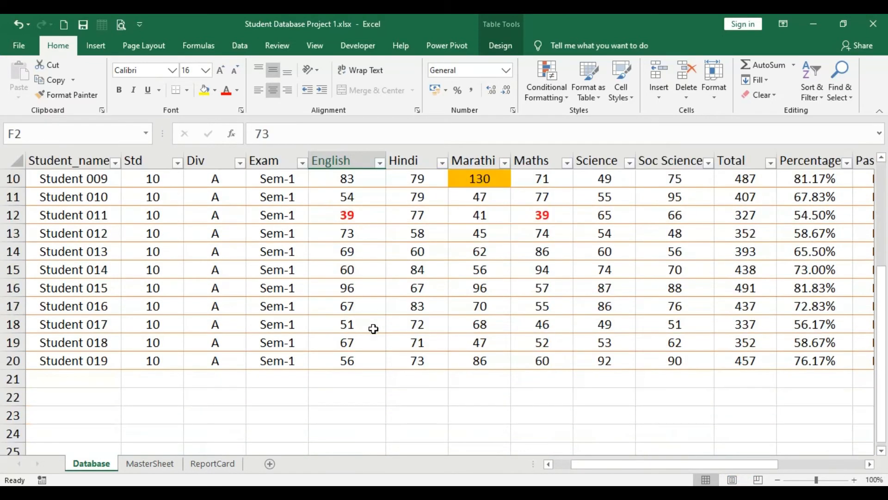
left_click(353, 361, "shift")
scroll(353, 357, "up", 3)
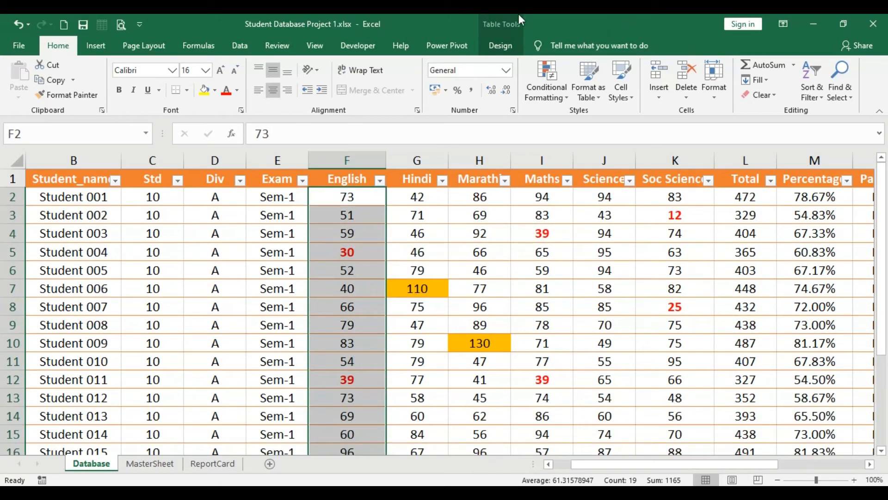
left_click(544, 94)
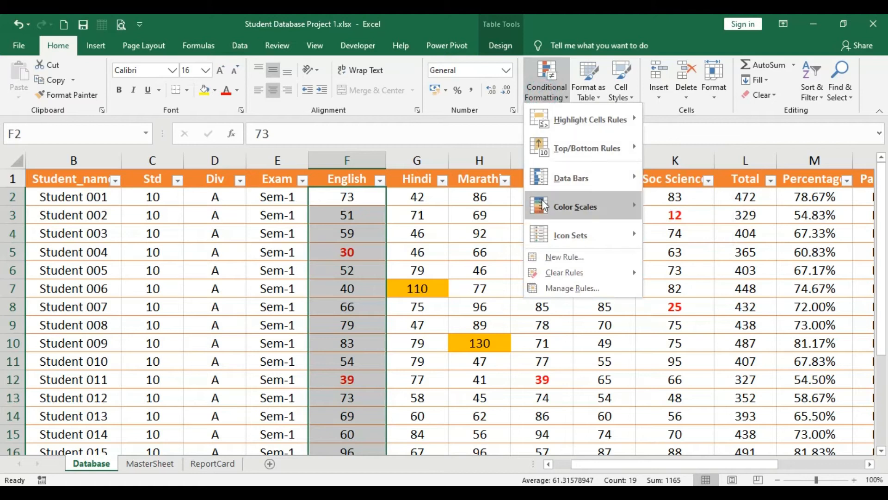
left_click(554, 257)
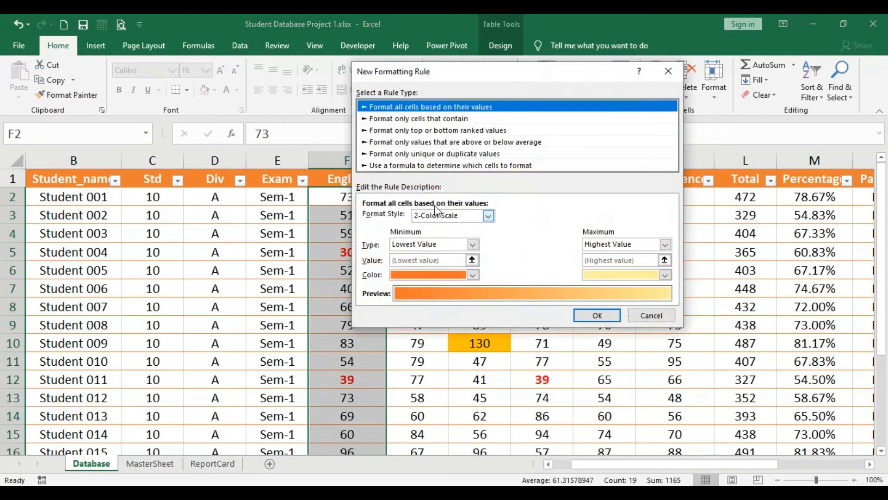
left_click(420, 133)
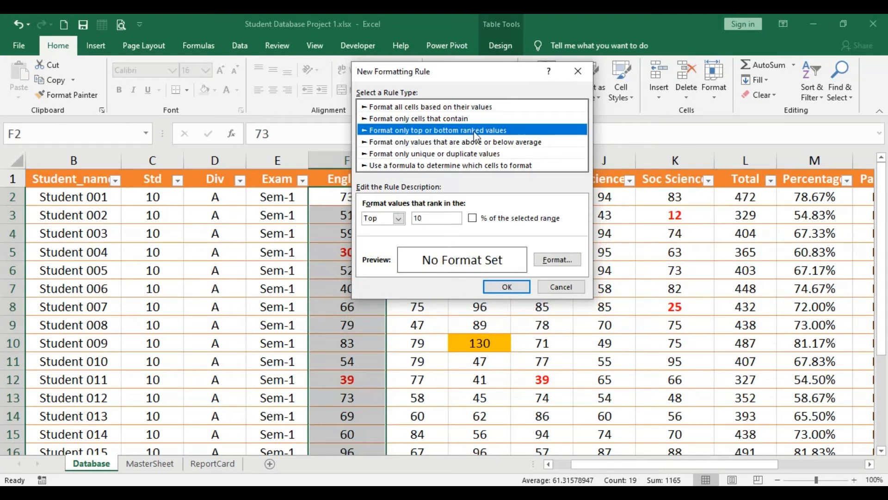
Step: Set the English ranking rule to format the top 5 values
left_click(399, 218)
left_click(398, 219)
double_click(423, 218)
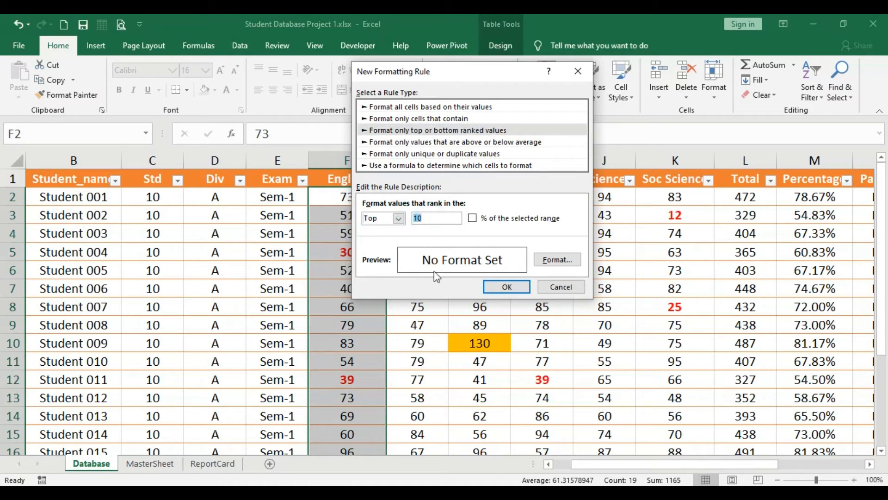
type("5")
Step: Give the top 5 rule a dark green background fill and apply it to the English column
left_click(557, 260)
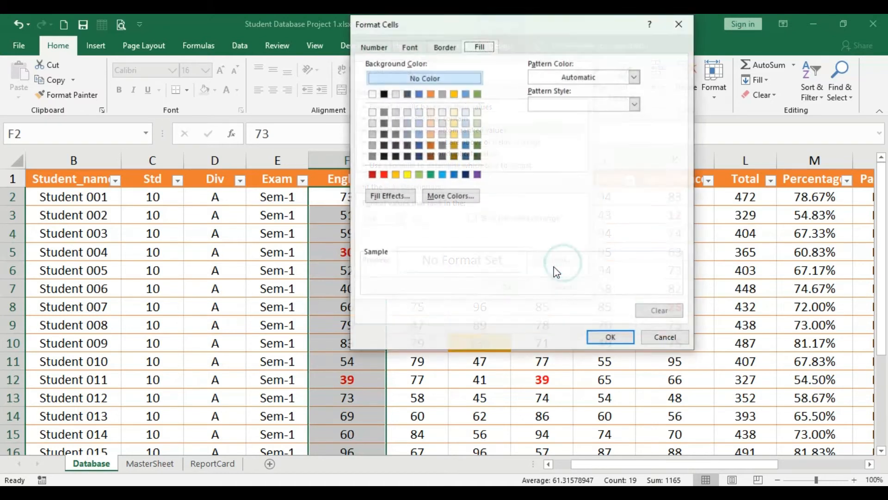
left_click(479, 147)
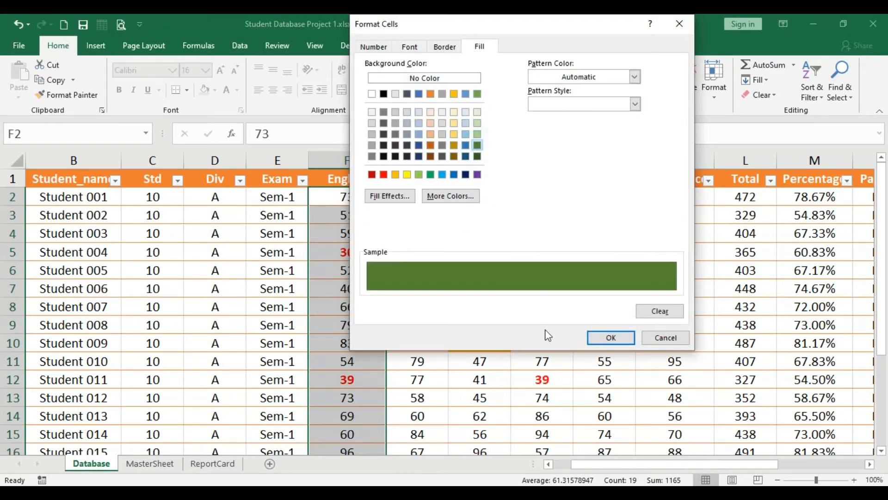
left_click(611, 338)
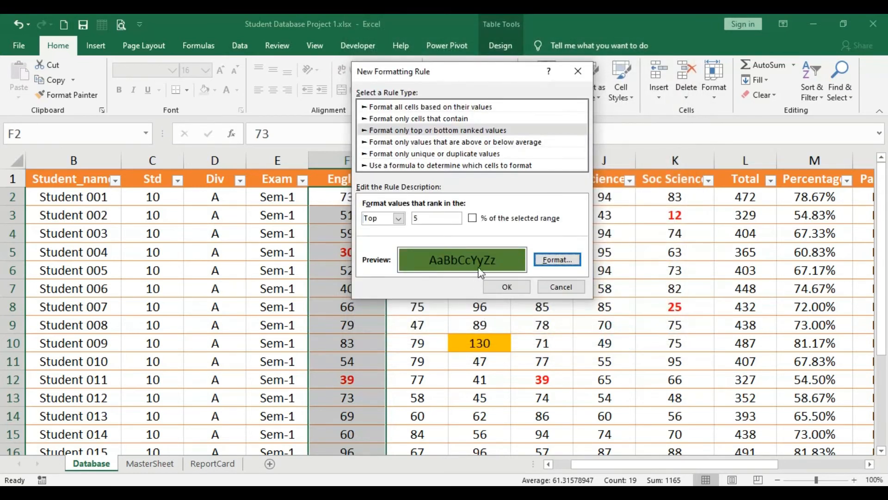
left_click(521, 291)
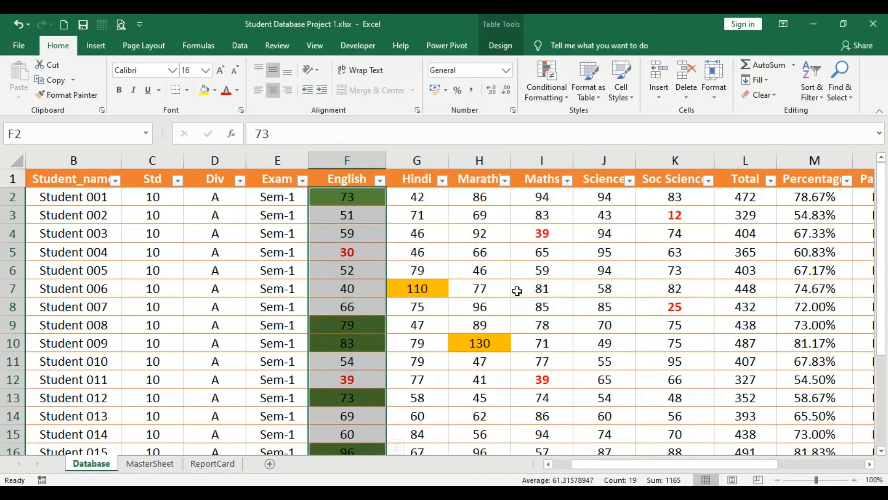
scroll(517, 290, "down", 2)
scroll(517, 291, "up", 2)
Step: Highlight the top 5 Hindi marks in G2:G20 using the Top 10 Items rule with Light Red Fill with Dark Red Text
key("Right")
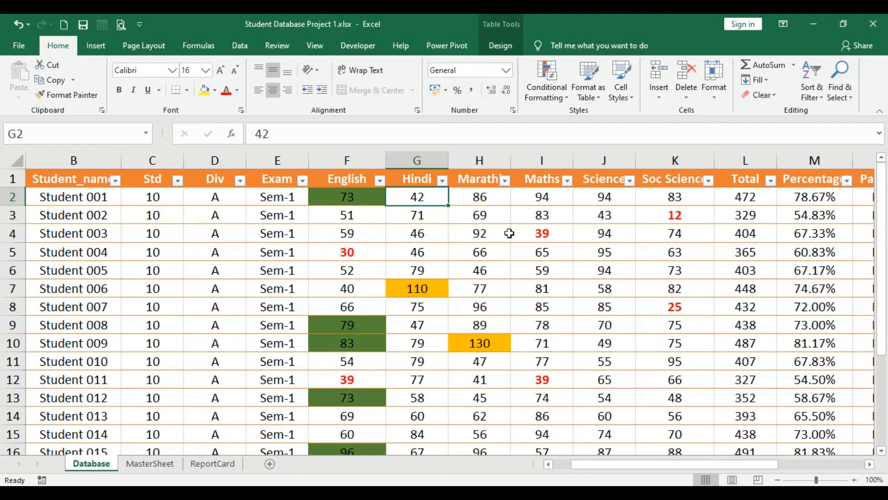
left_click_drag(436, 194, 423, 414)
scroll(423, 415, "up", 2)
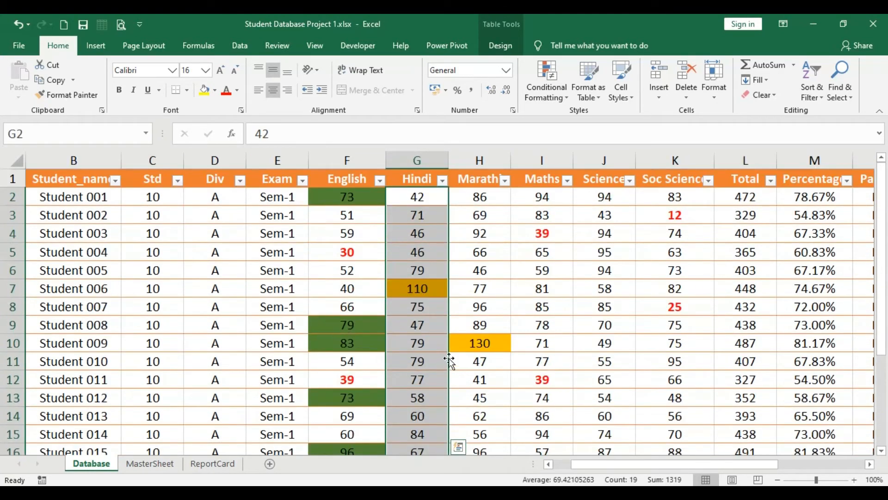
left_click(560, 92)
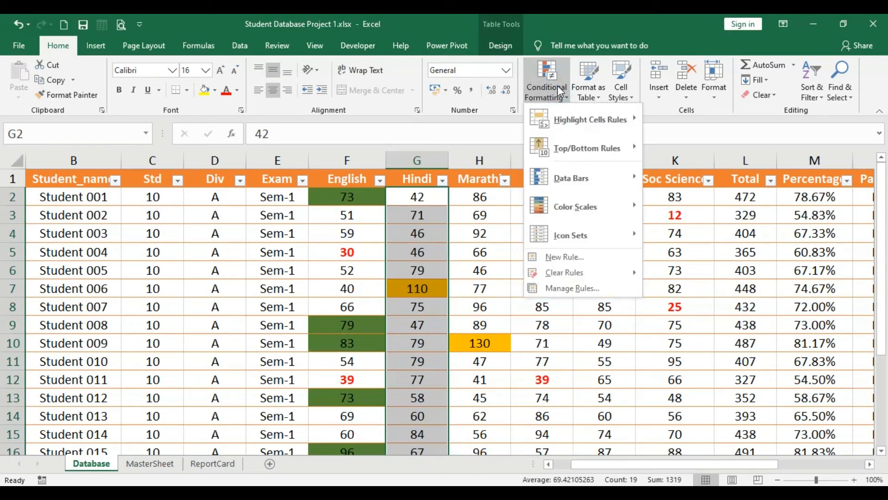
mouse_move(568, 130)
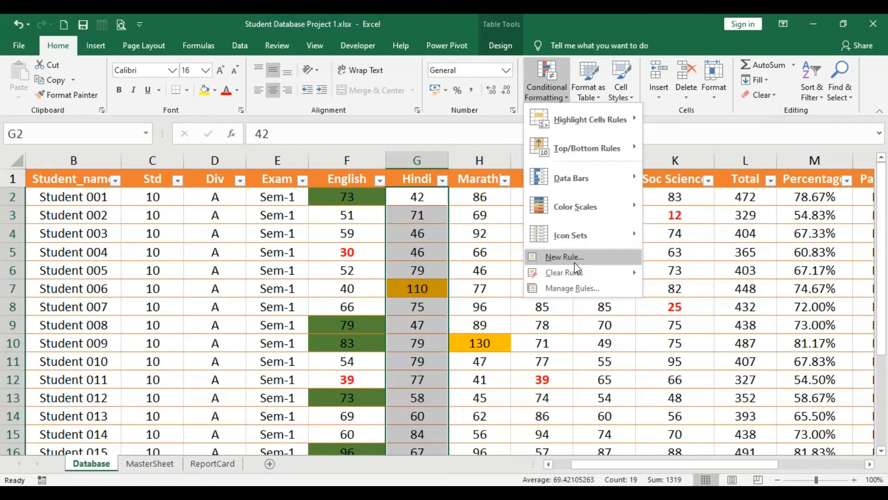
mouse_move(584, 149)
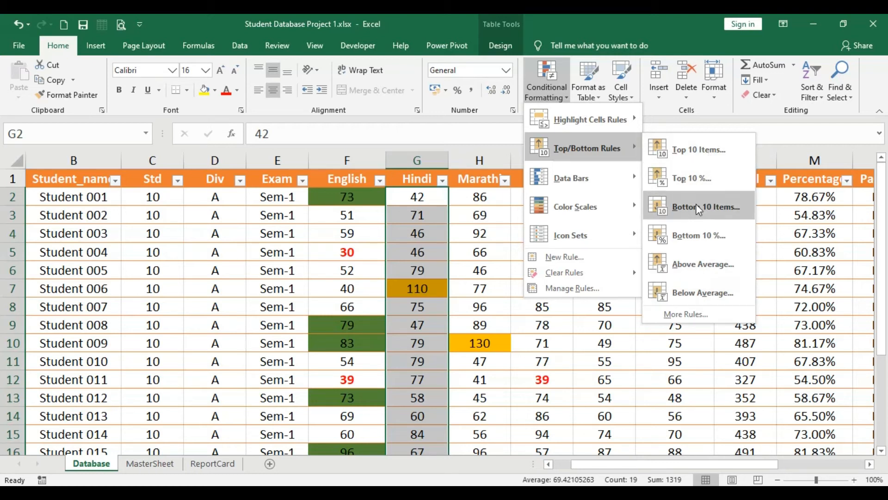
left_click(693, 159)
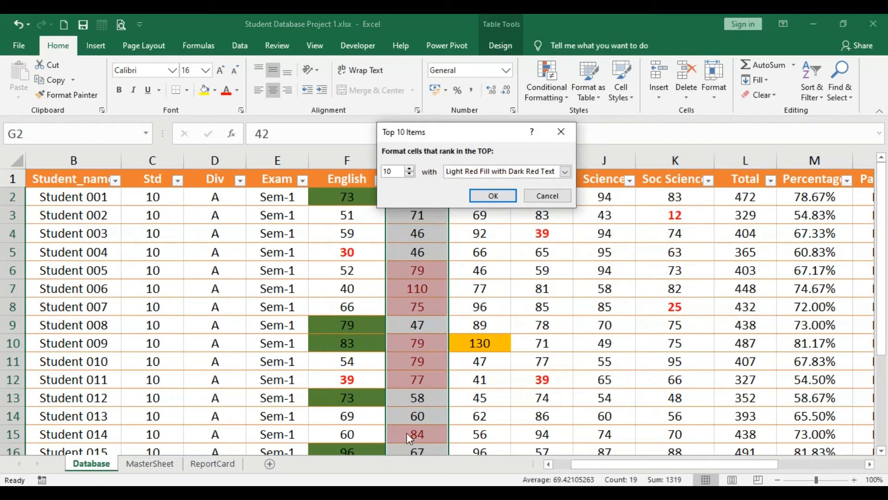
double_click(391, 171)
type("5")
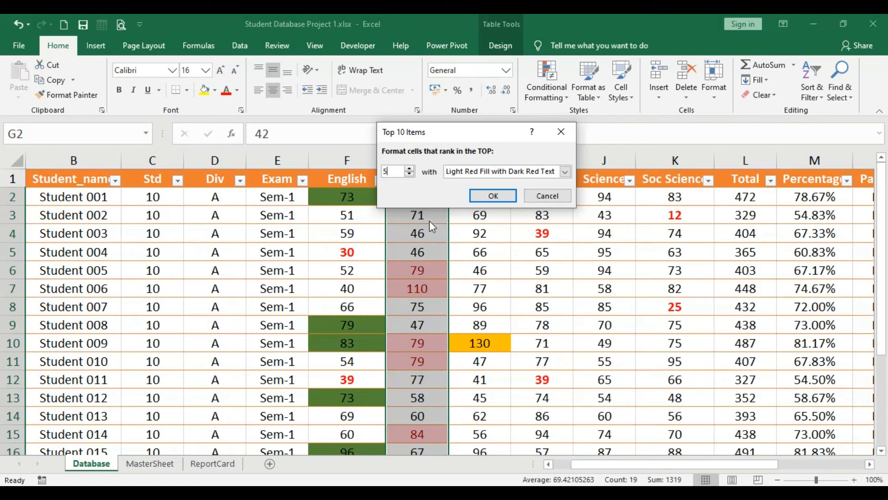
left_click(489, 198)
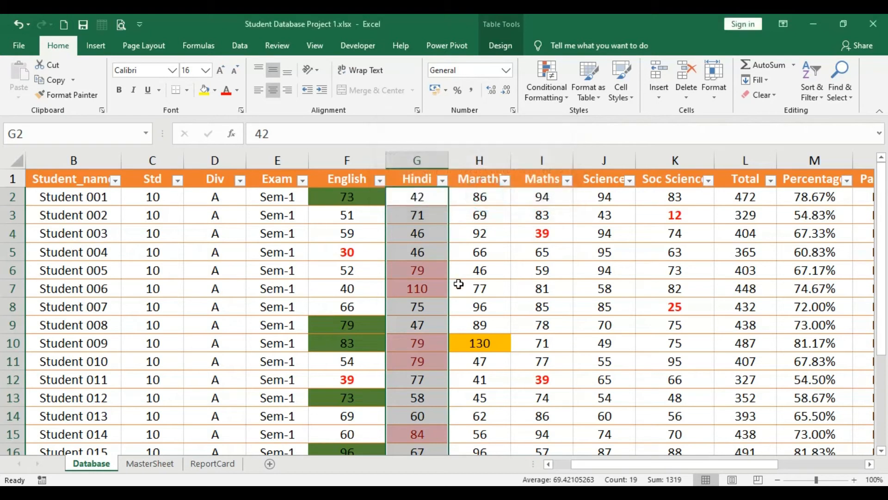
Step: Check which Hindi marks the top 5 rule highlights, inspecting cells G6 and G7
scroll(458, 283, "down", 2)
scroll(454, 289, "up", 2)
scroll(423, 204, "down", 1)
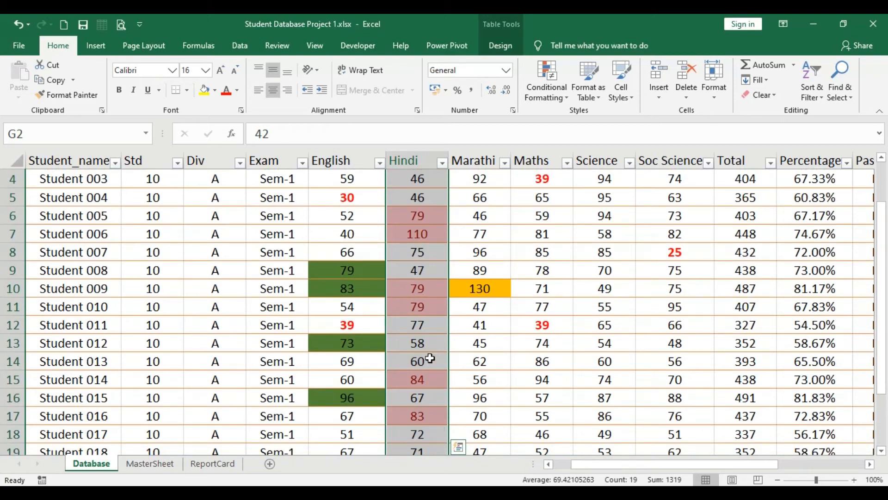
left_click(472, 290)
left_click(432, 218)
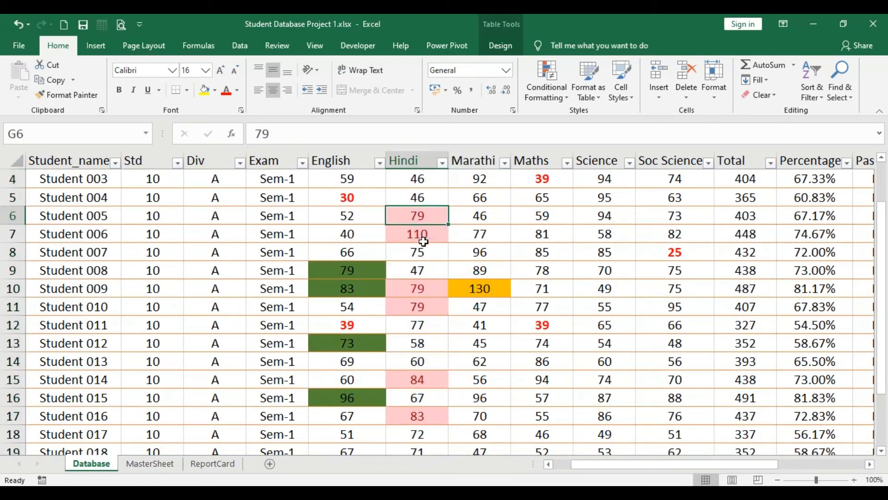
left_click(423, 238)
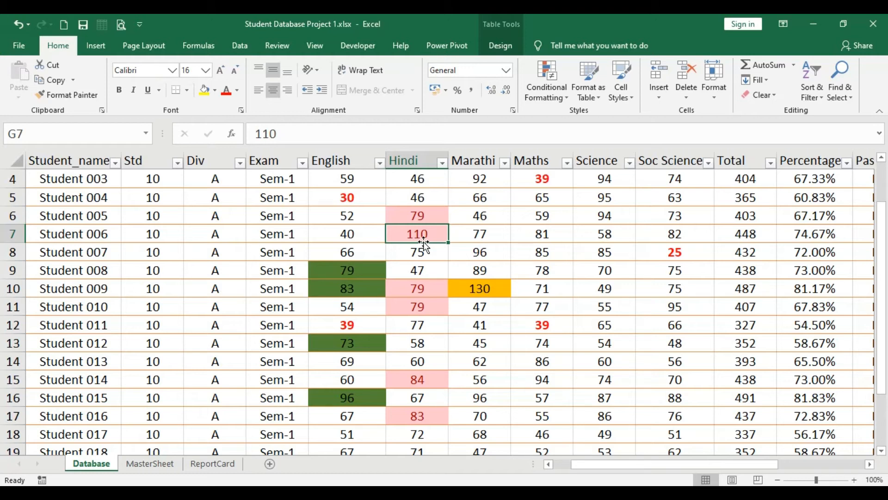
Step: Highlight the above-average Marathi marks in H2:H20 with Light Red Fill with Dark Red Text
scroll(423, 241, "up", 1)
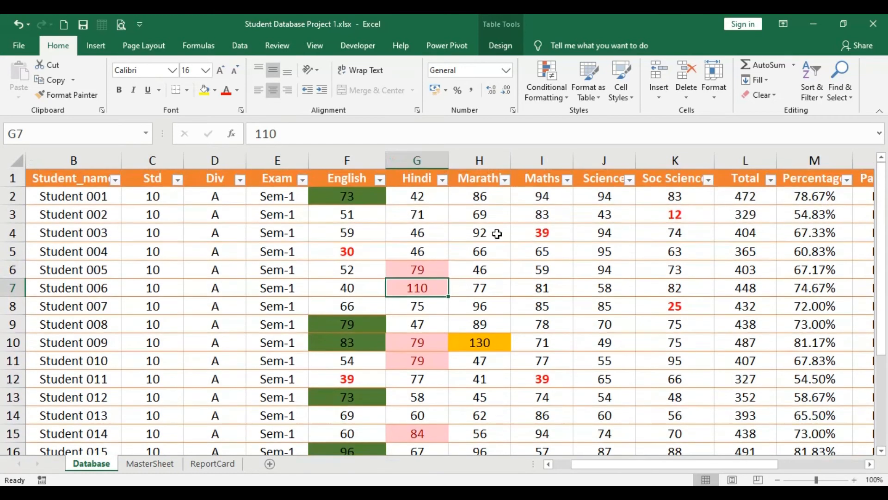
left_click_drag(480, 193, 484, 421)
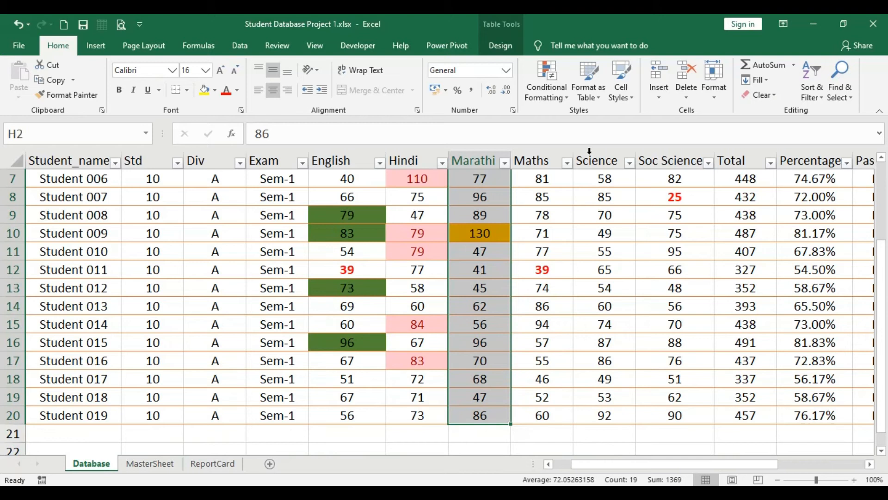
left_click(564, 95)
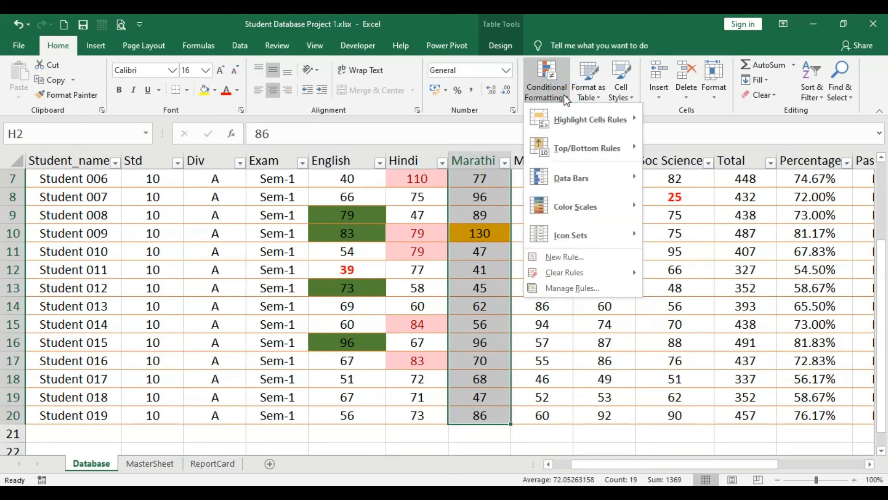
mouse_move(575, 149)
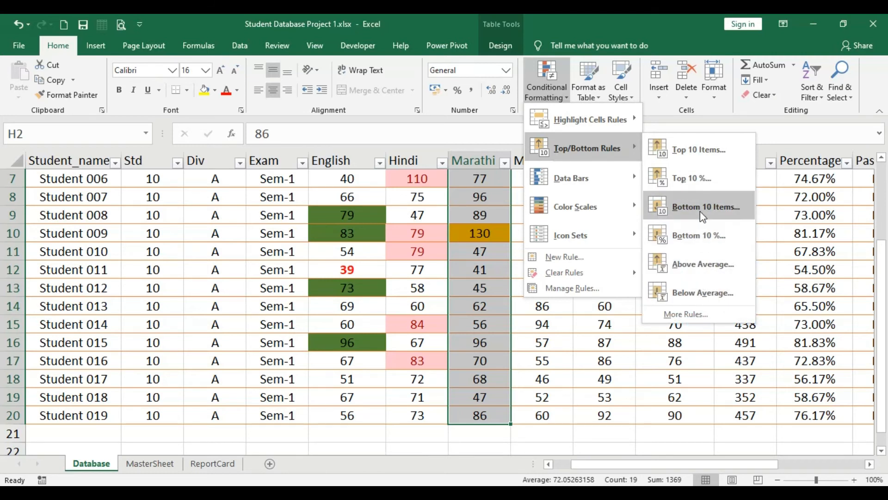
left_click(703, 264)
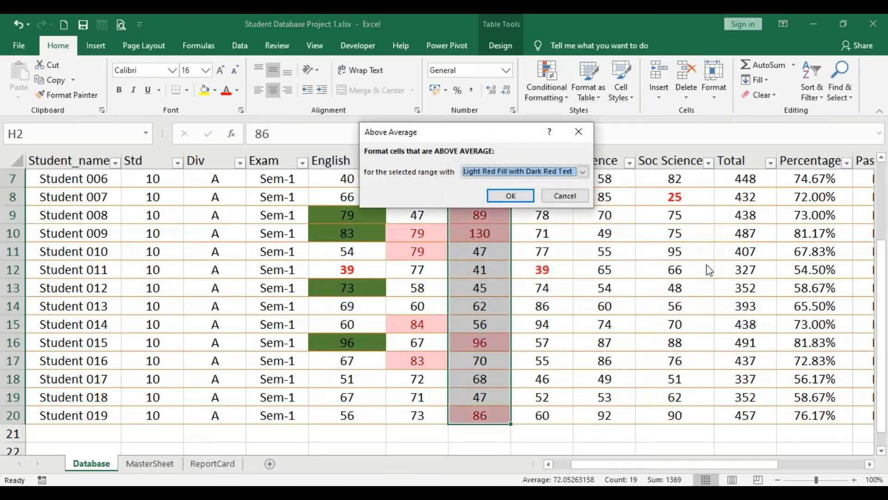
left_click(508, 195)
scroll(546, 296, "up", 2)
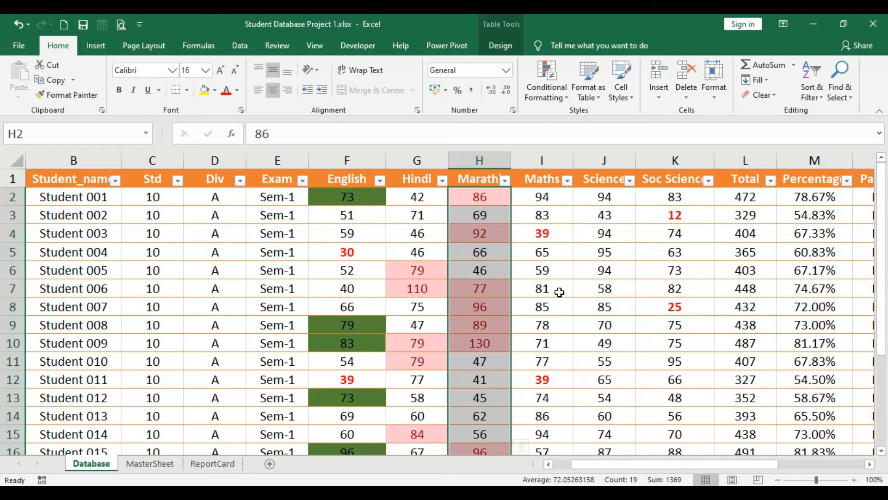
Step: Select the Maths marks in I2:I20 and look through the color scale and icon set presets without applying any
left_click(542, 216)
left_click_drag(543, 197, 541, 428)
scroll(550, 403, "up", 2)
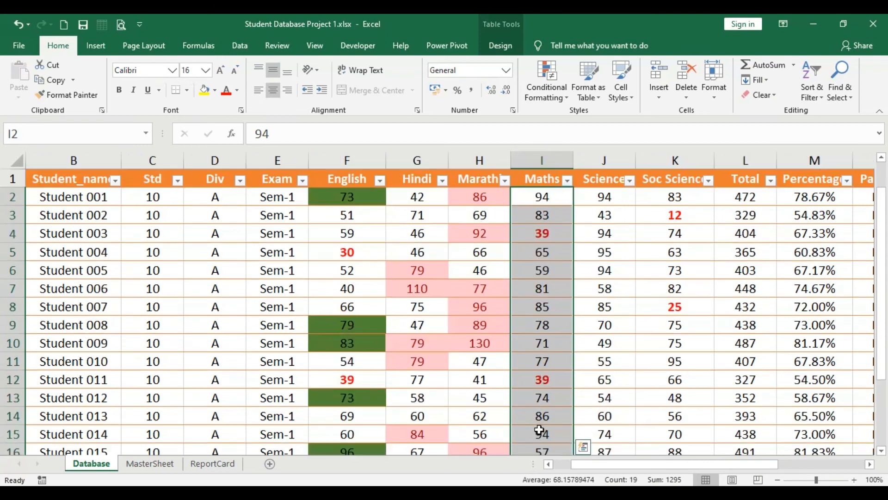
left_click(560, 99)
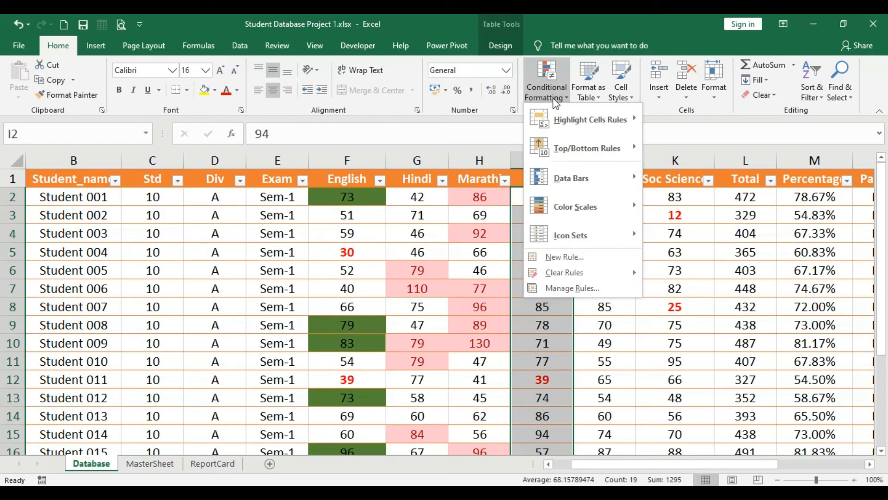
mouse_move(583, 214)
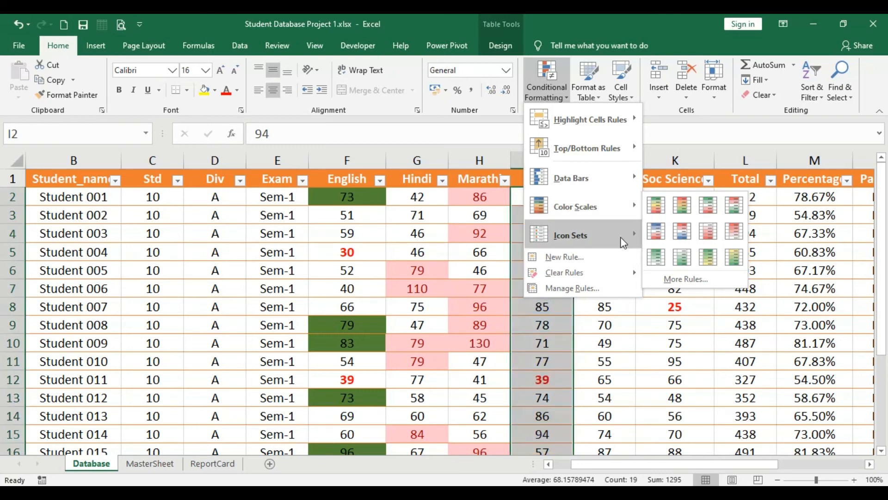
mouse_move(622, 241)
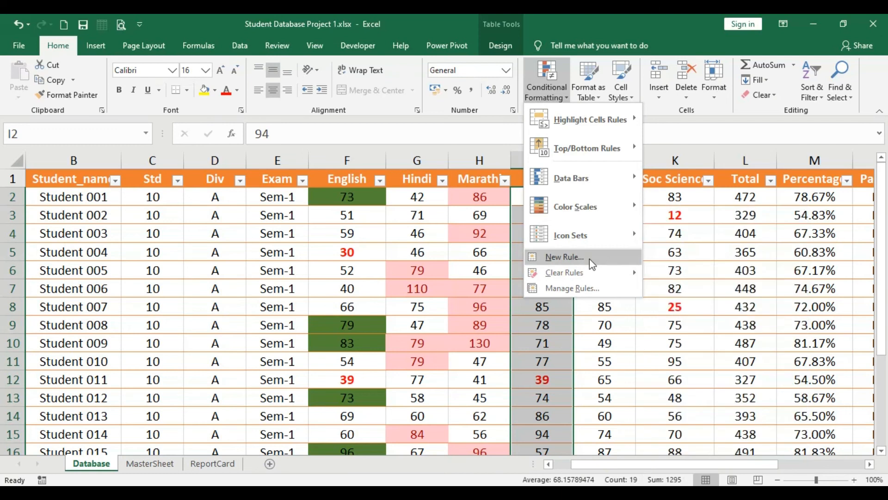
left_click(397, 229)
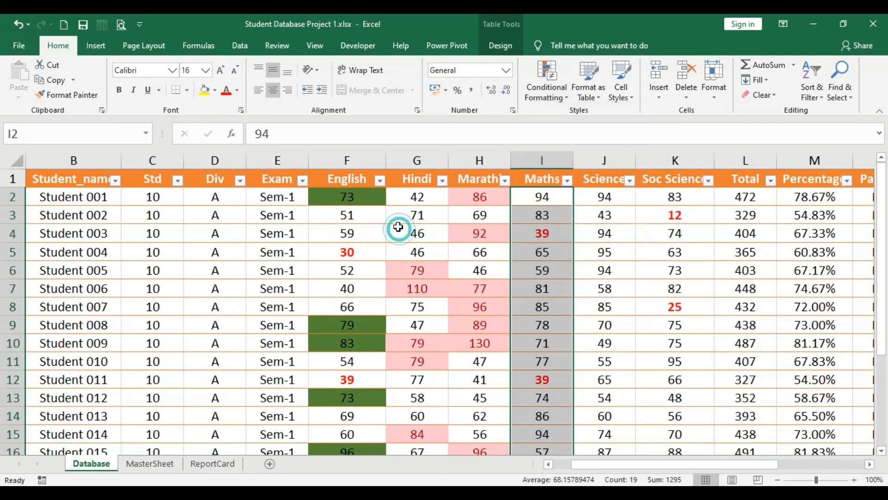
Step: Review the table's existing rules and their ranges in the Conditional Formatting Rules Manager
left_click(390, 214)
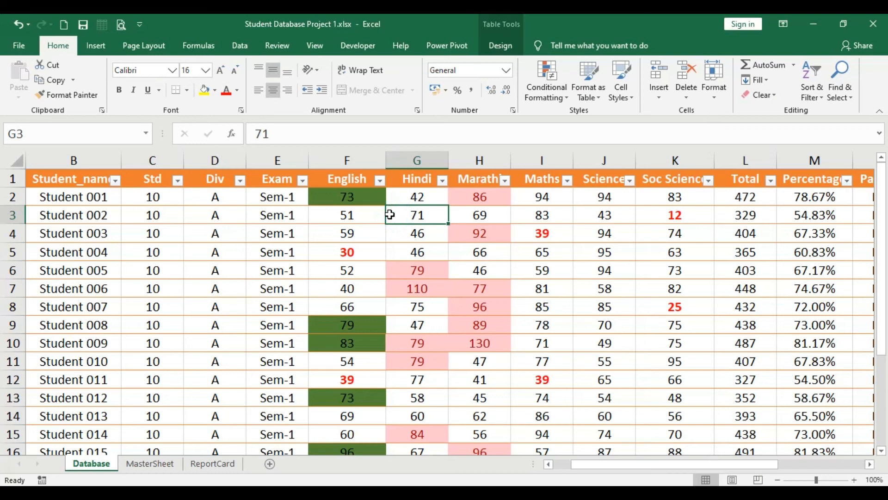
left_click(559, 78)
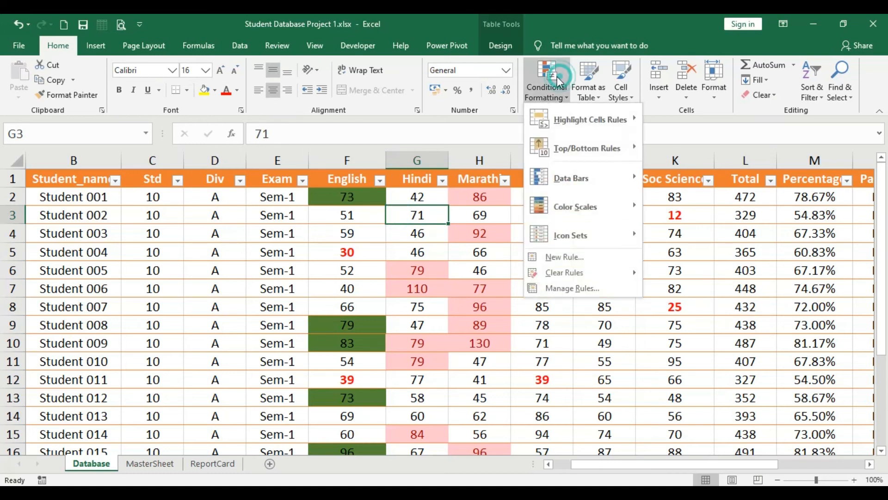
left_click(576, 289)
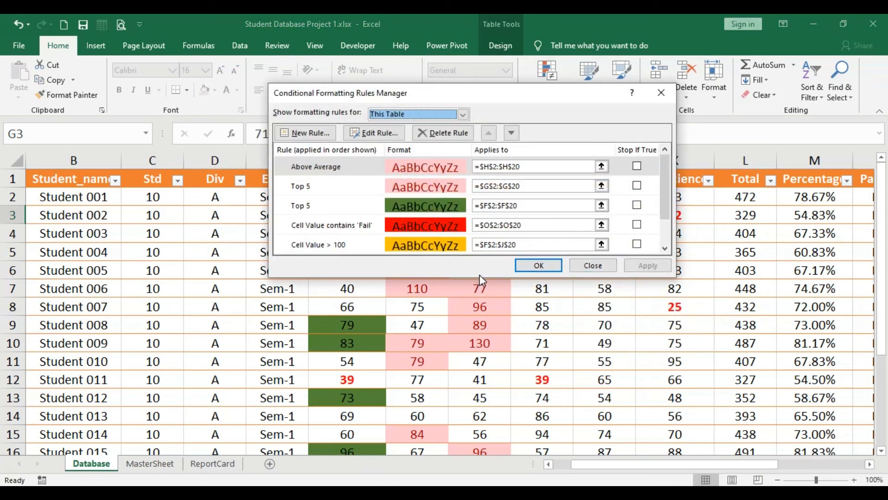
mouse_move(665, 187)
left_mouse_down()
mouse_move(665, 204)
mouse_move(670, 171)
left_mouse_up()
left_click(362, 171)
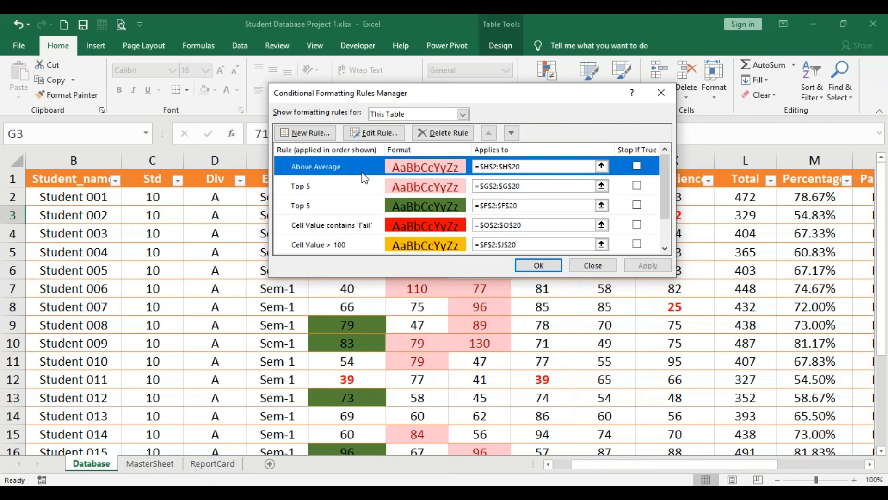
left_click(539, 265)
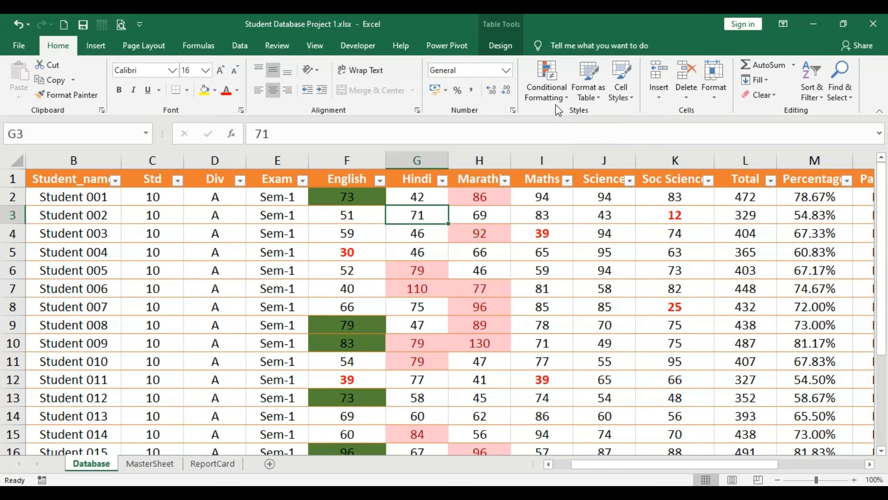
Step: Look over the available Highlight Cells rule types for conditional formatting
left_click(548, 92)
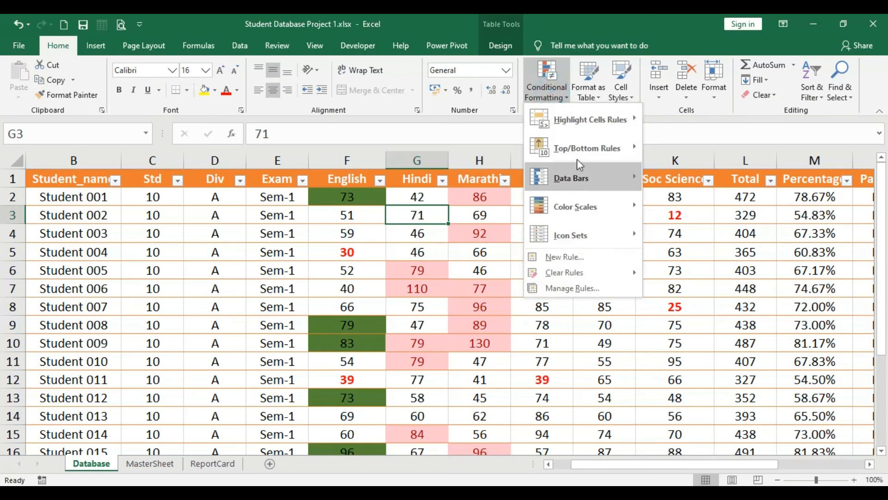
mouse_move(586, 131)
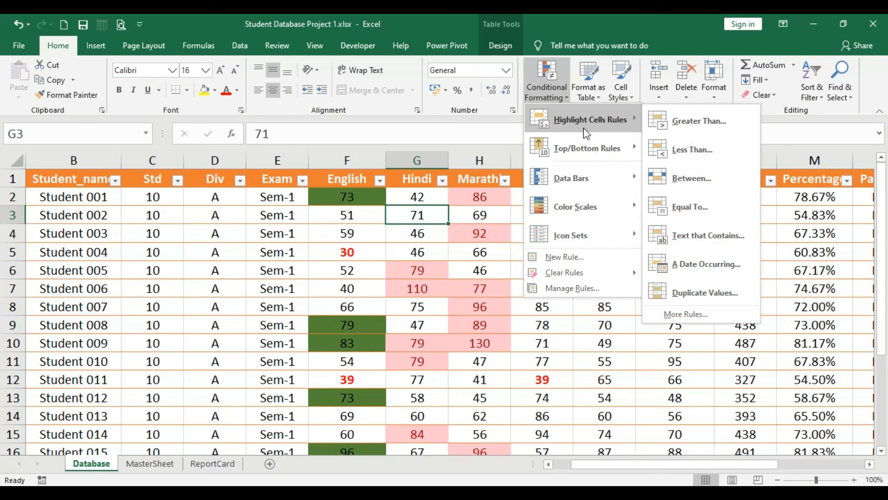